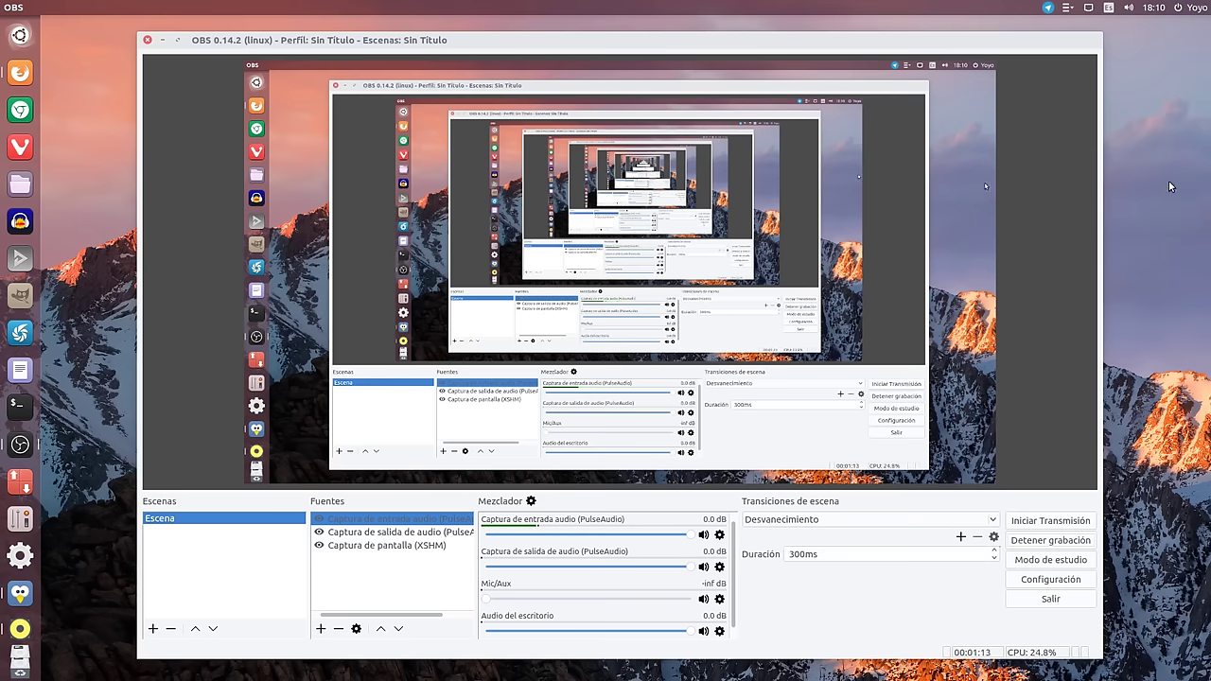
Shift the OBS window slightly and minimize it to clear the desktop
mouse_move(932, 5)
left_click_drag(603, 45, 579, 36)
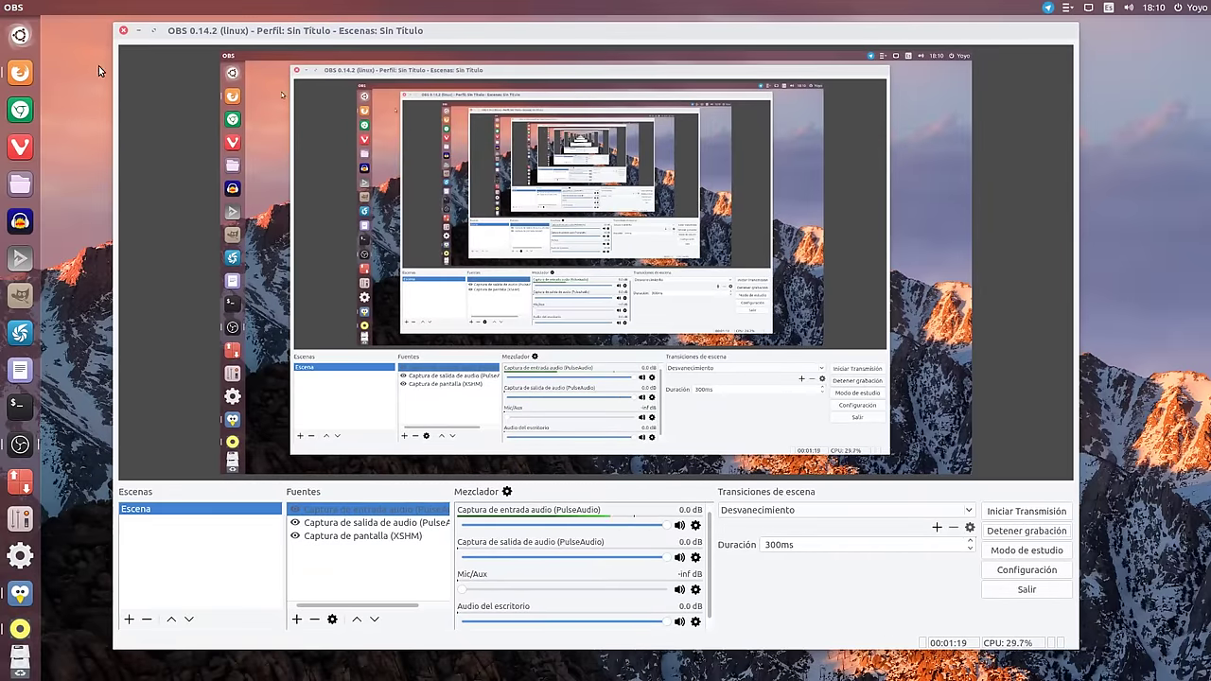
left_click(139, 30)
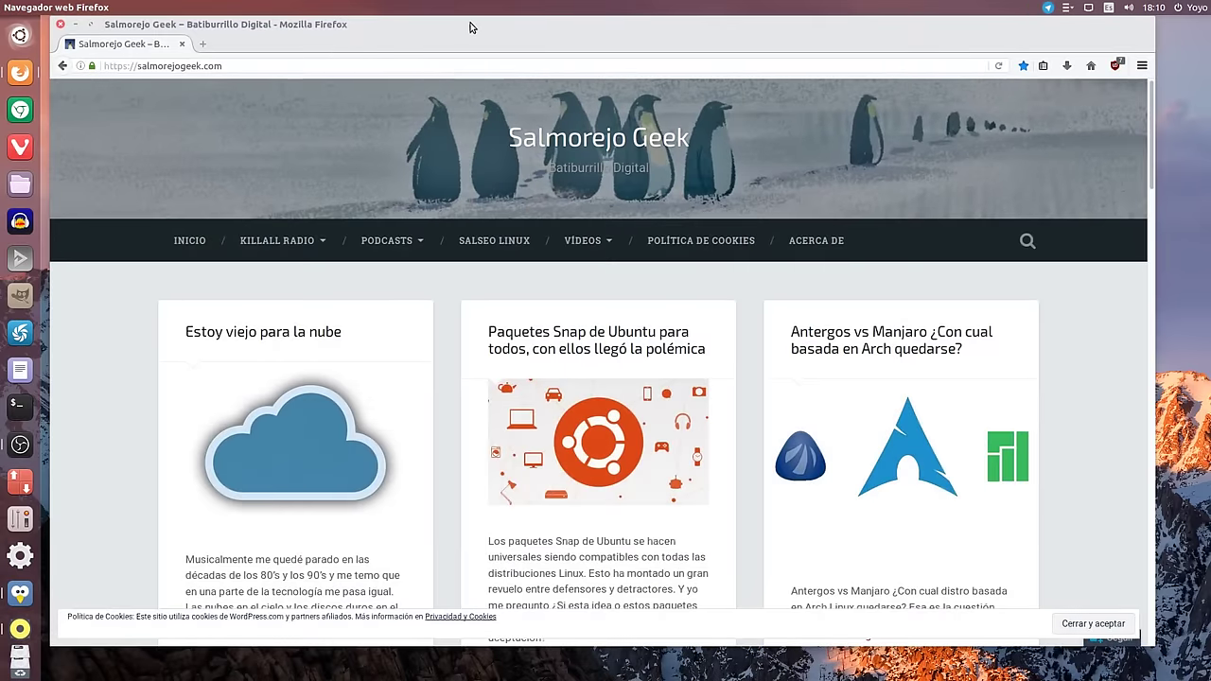
Accept the cookie notice on salmorejogeek.com, open the article "Estoy viejo para la nube" and enlarge the browser window
left_click_drag(470, 27, 483, 30)
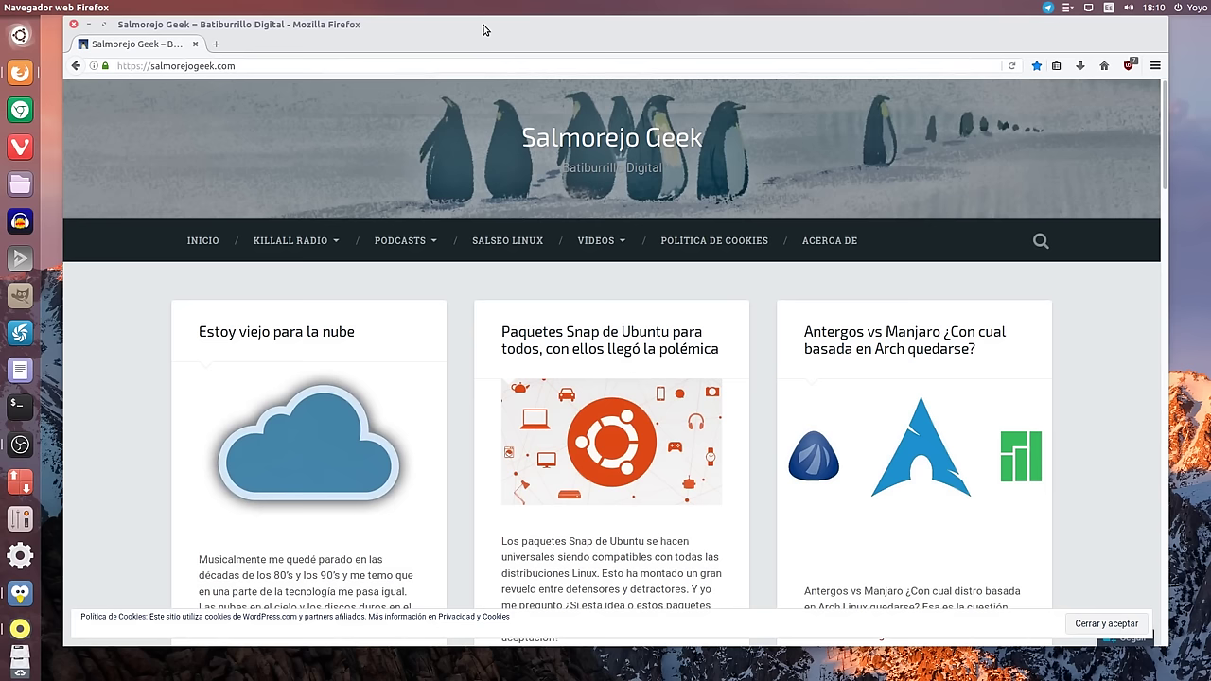
left_click(1105, 623)
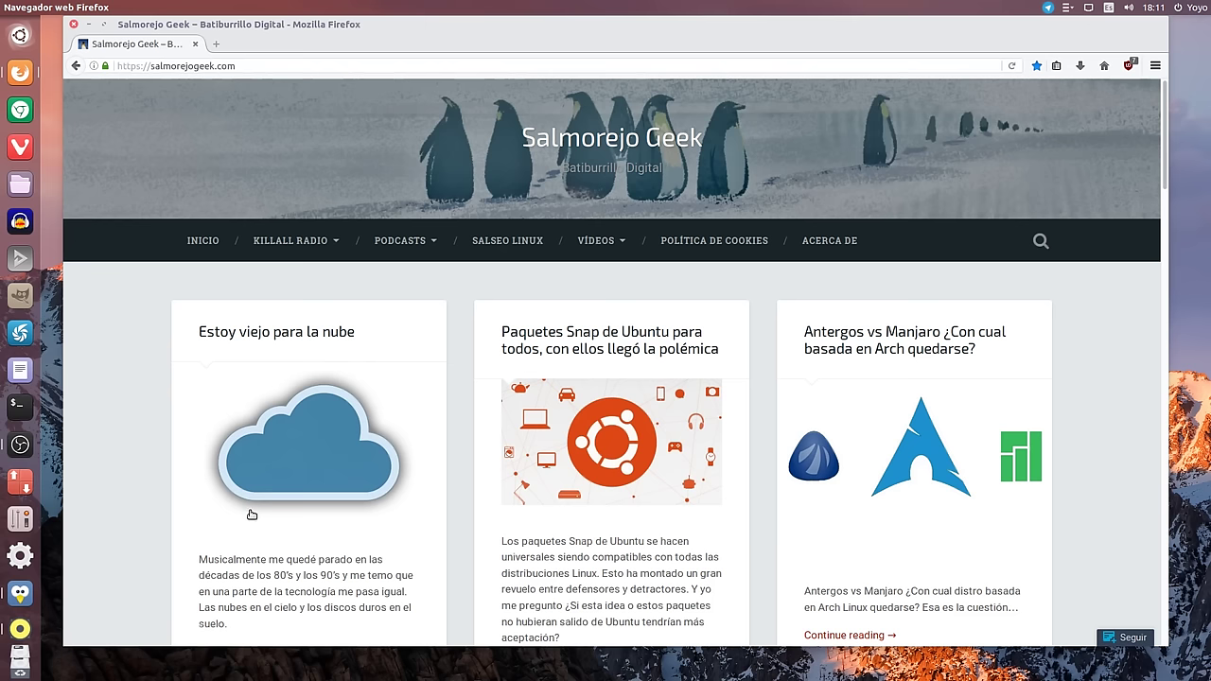
left_click(268, 479)
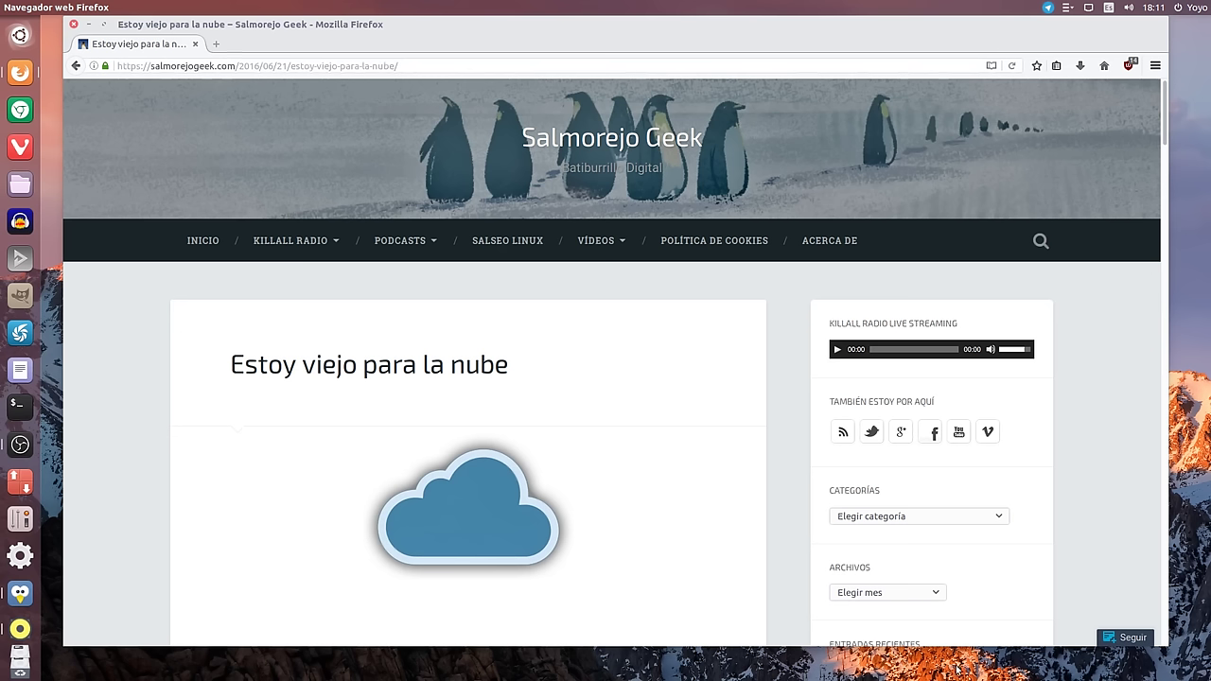
left_click_drag(1165, 644, 1190, 665)
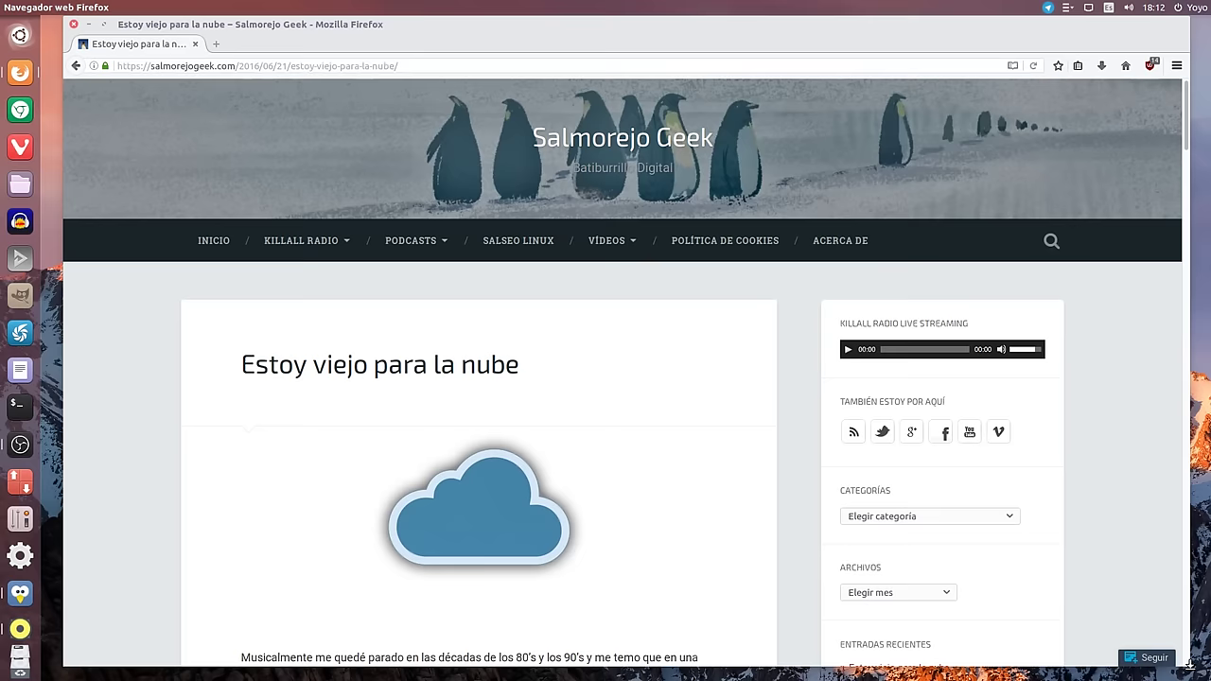
Look through the article's text, audio download links and embedded players, and minimize the browser
scroll(350, 407, "down", 5)
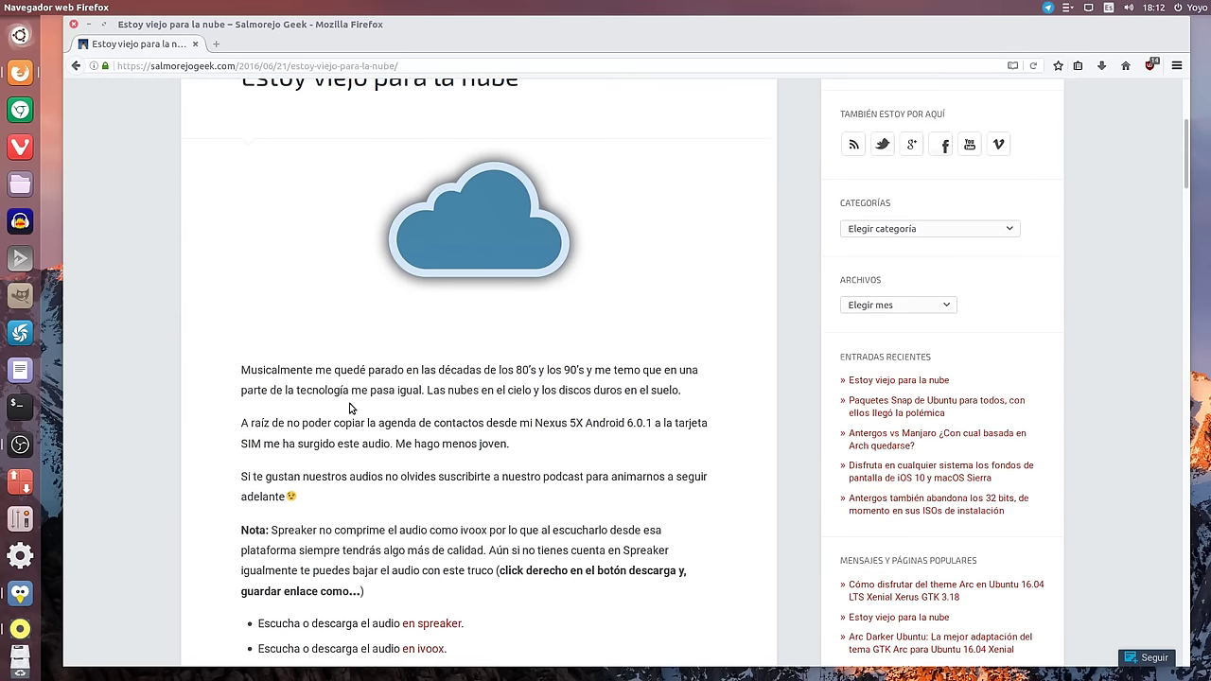
scroll(286, 318, "up", 3)
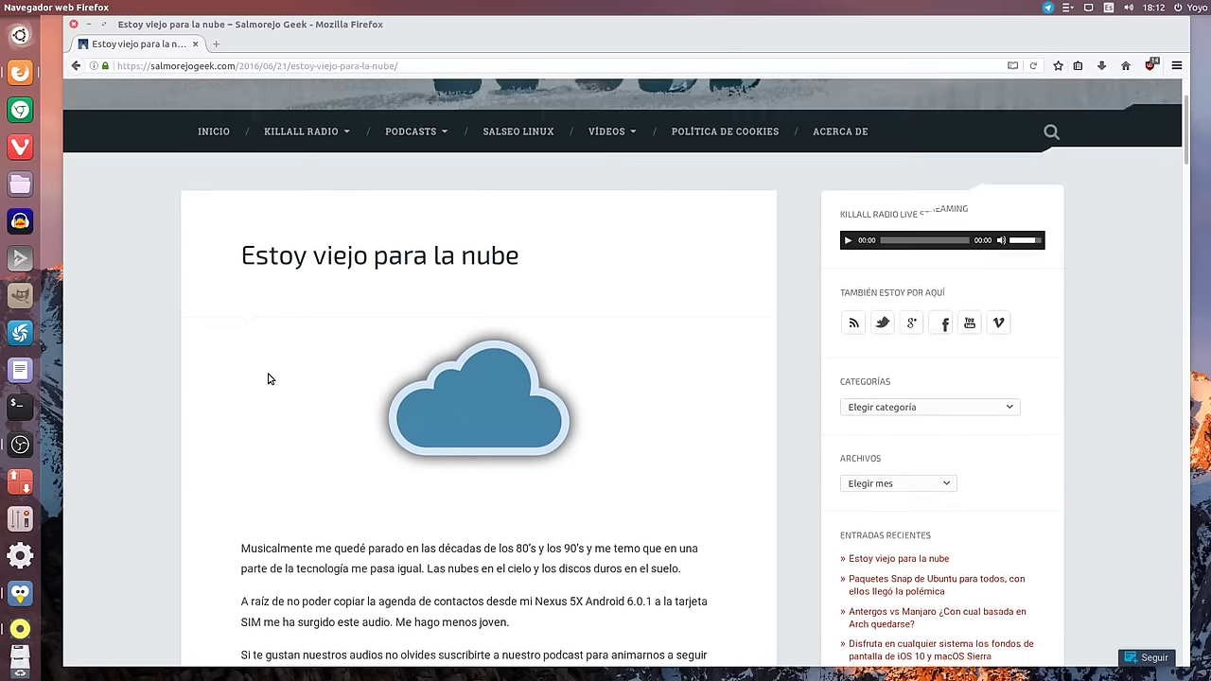
scroll(252, 386, "down", 7)
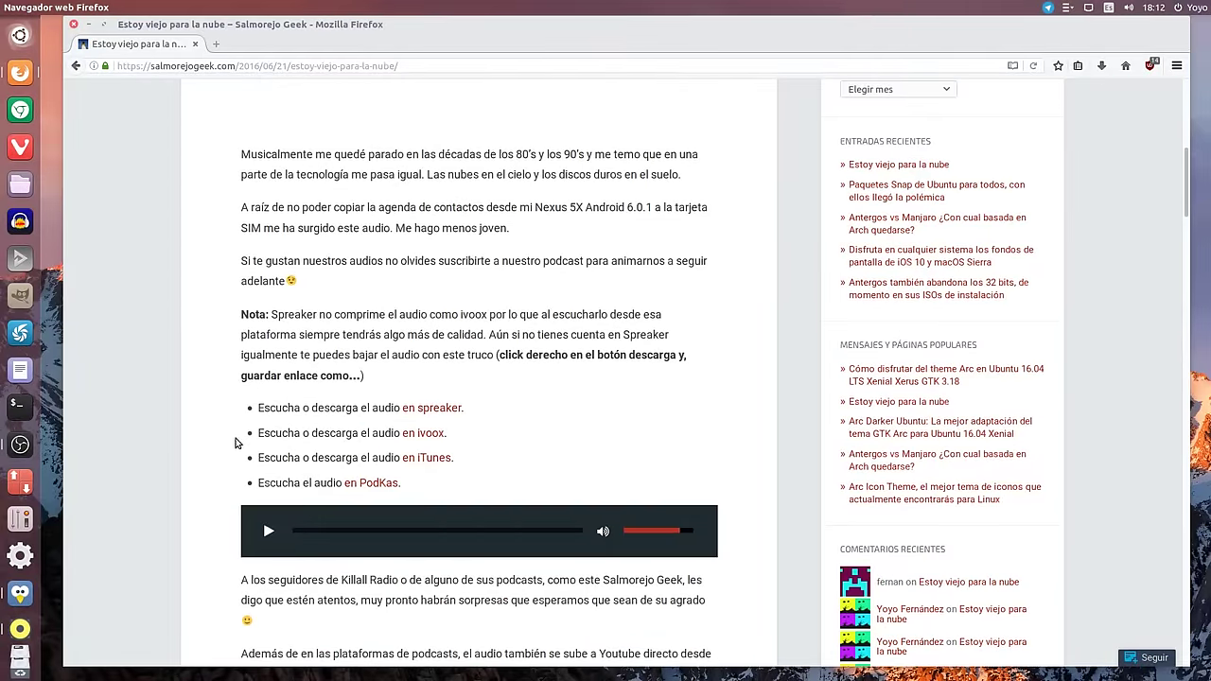
scroll(236, 443, "down", 4)
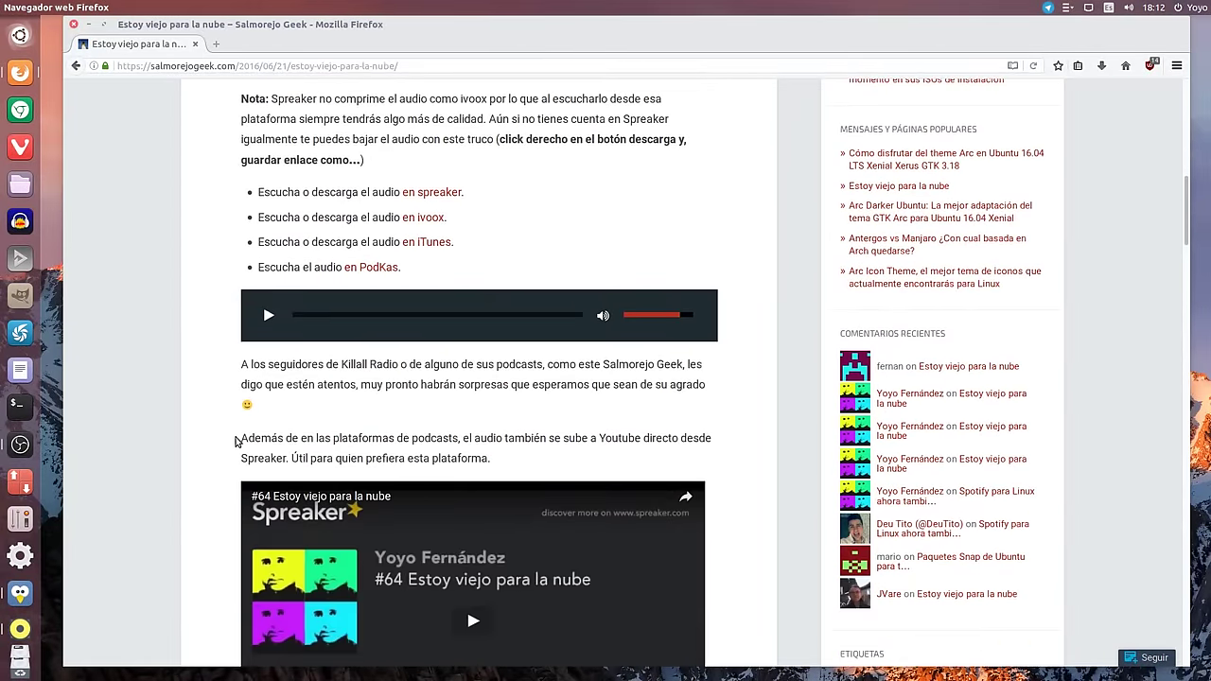
scroll(236, 443, "up", 7)
scroll(99, 169, "up", 3)
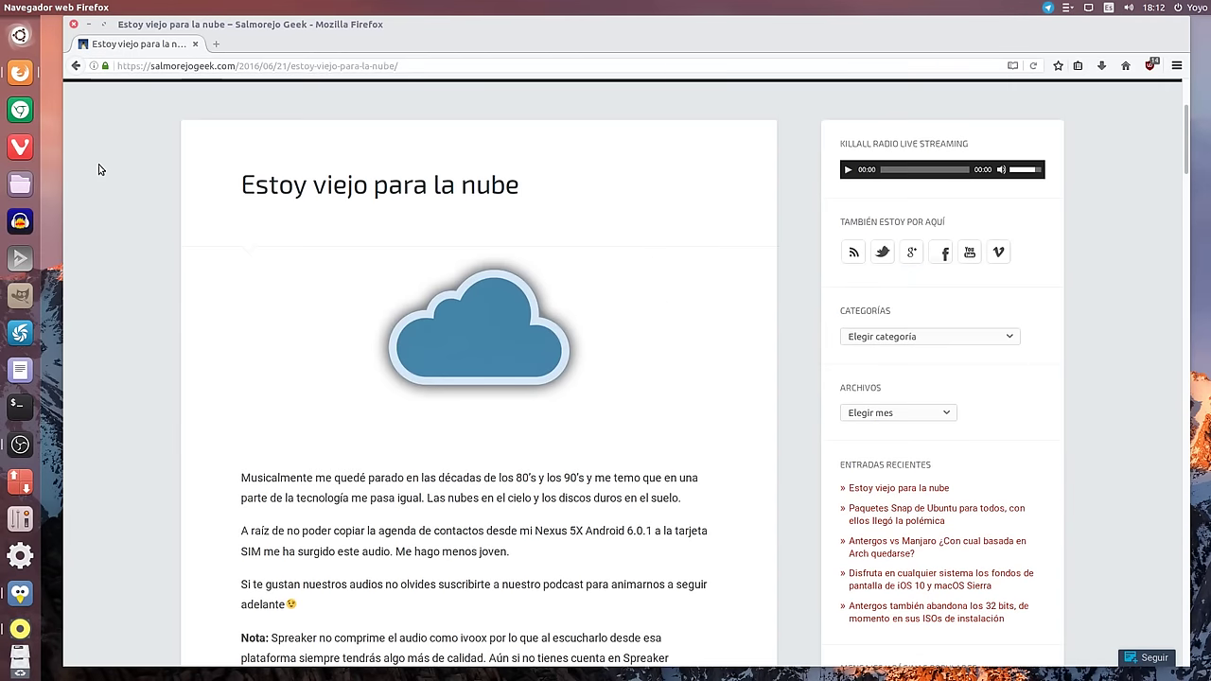
left_click(90, 25)
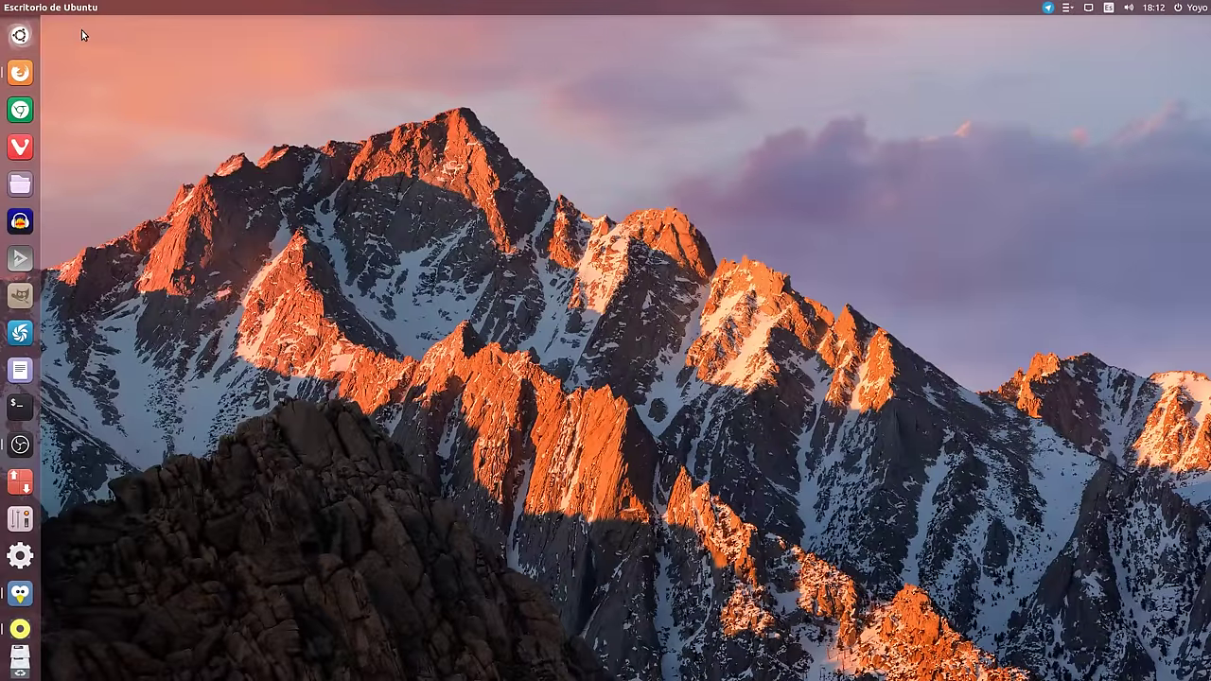
Open Corebird, view the VLC podcast list image in the mentions at full size, and minimize Corebird
left_click(27, 596)
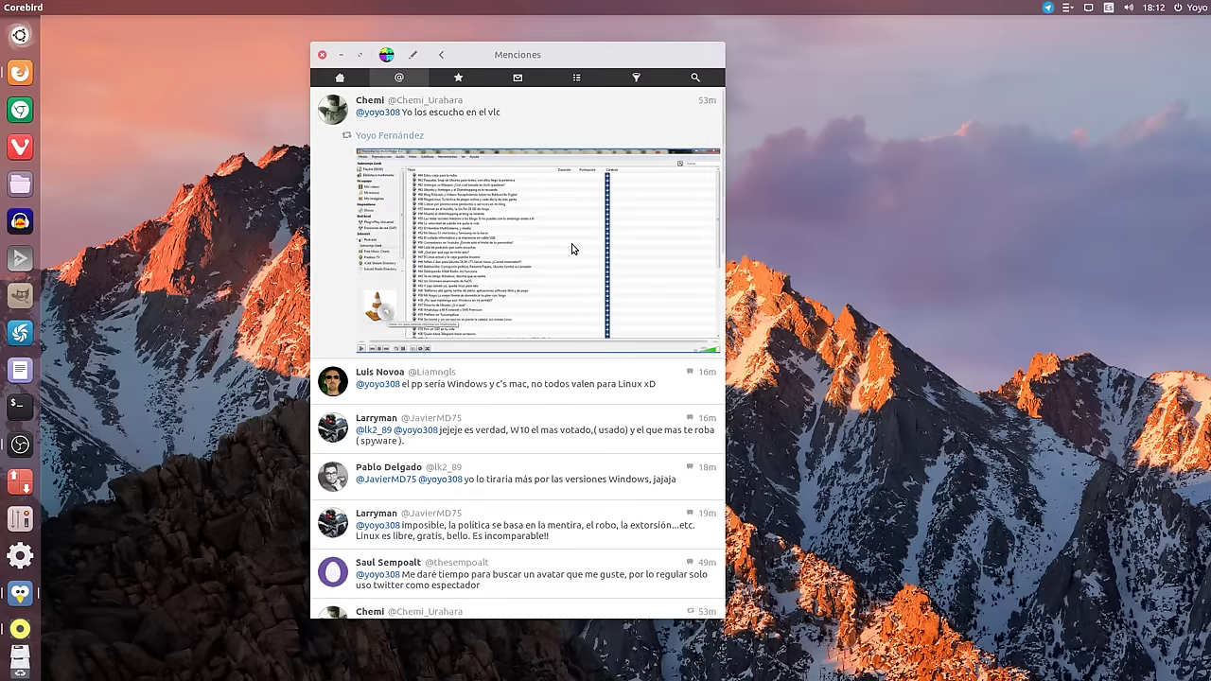
left_click(516, 246)
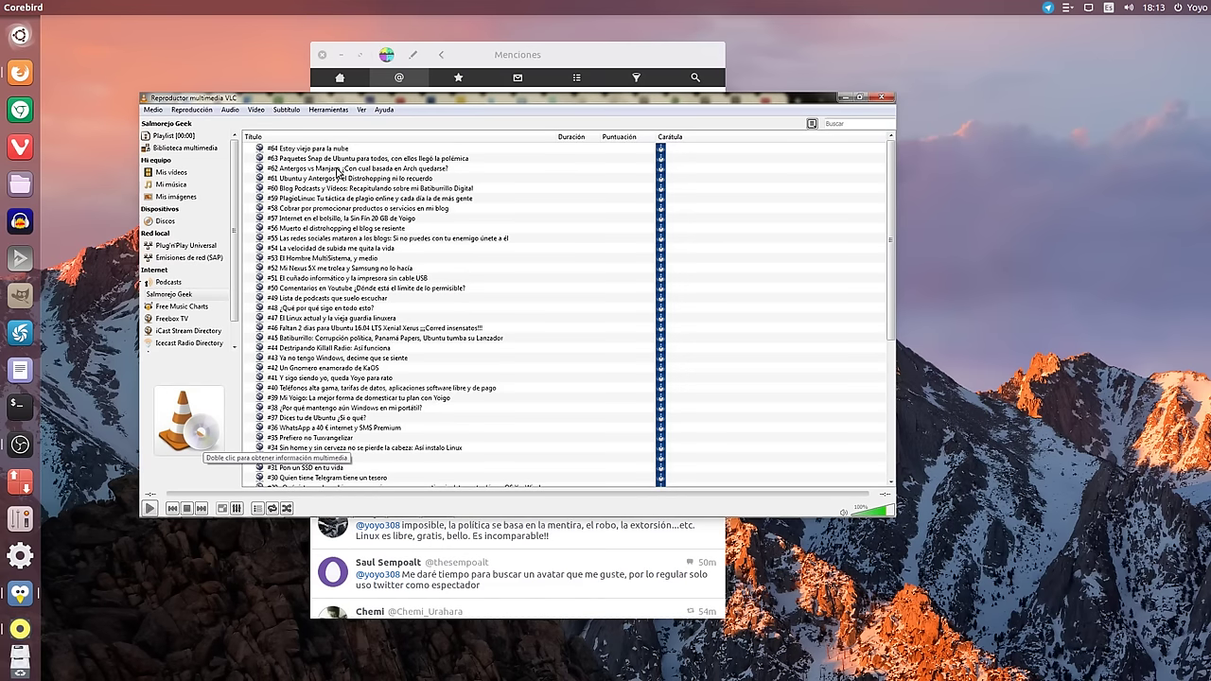
left_click(891, 99)
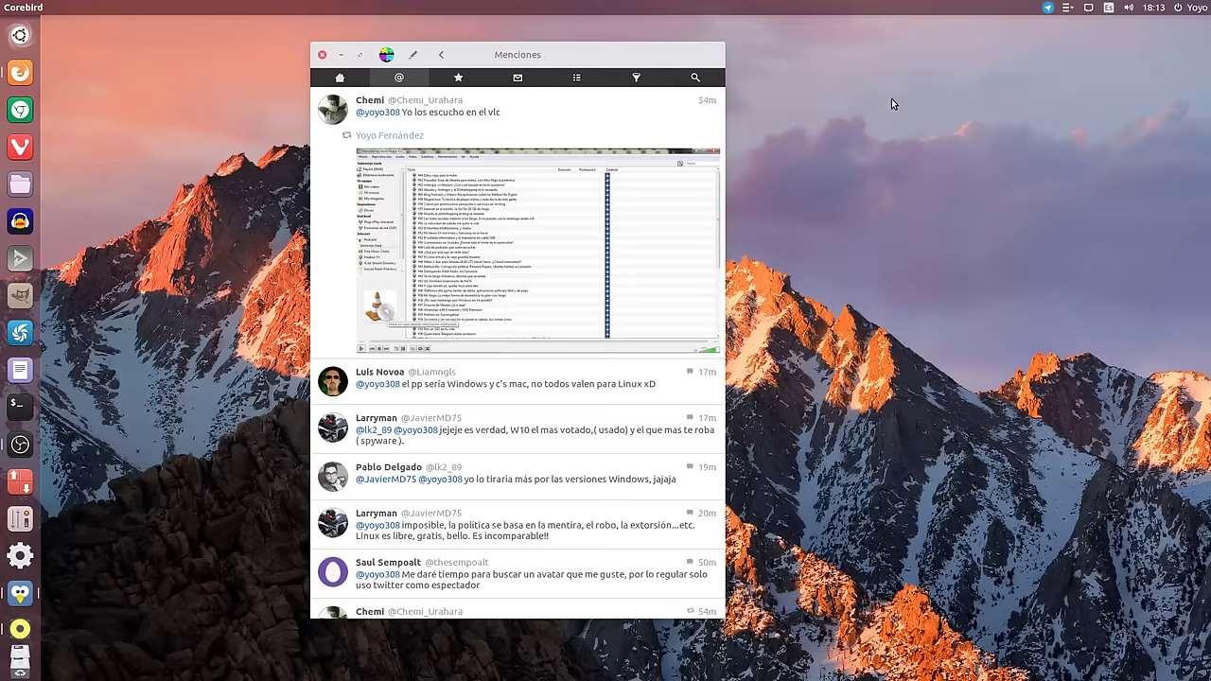
left_click(342, 55)
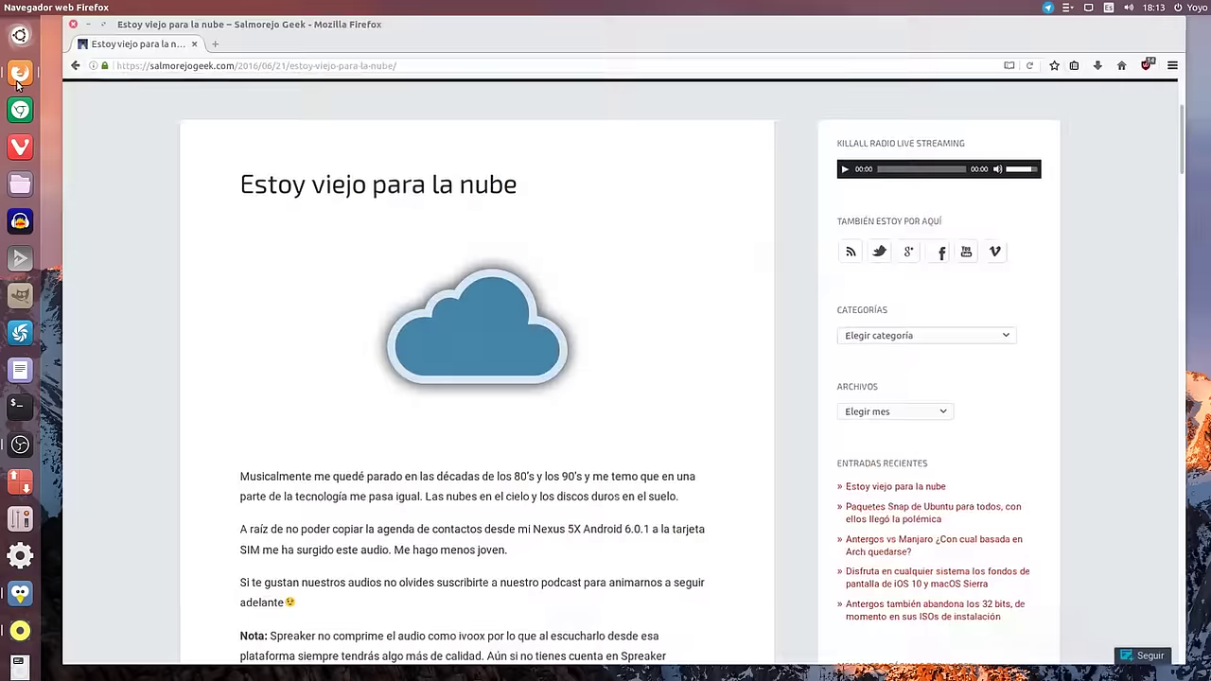
Return to Firefox, examine the article's podcast subscription and RSS feed links, and minimize the browser
left_click(18, 85)
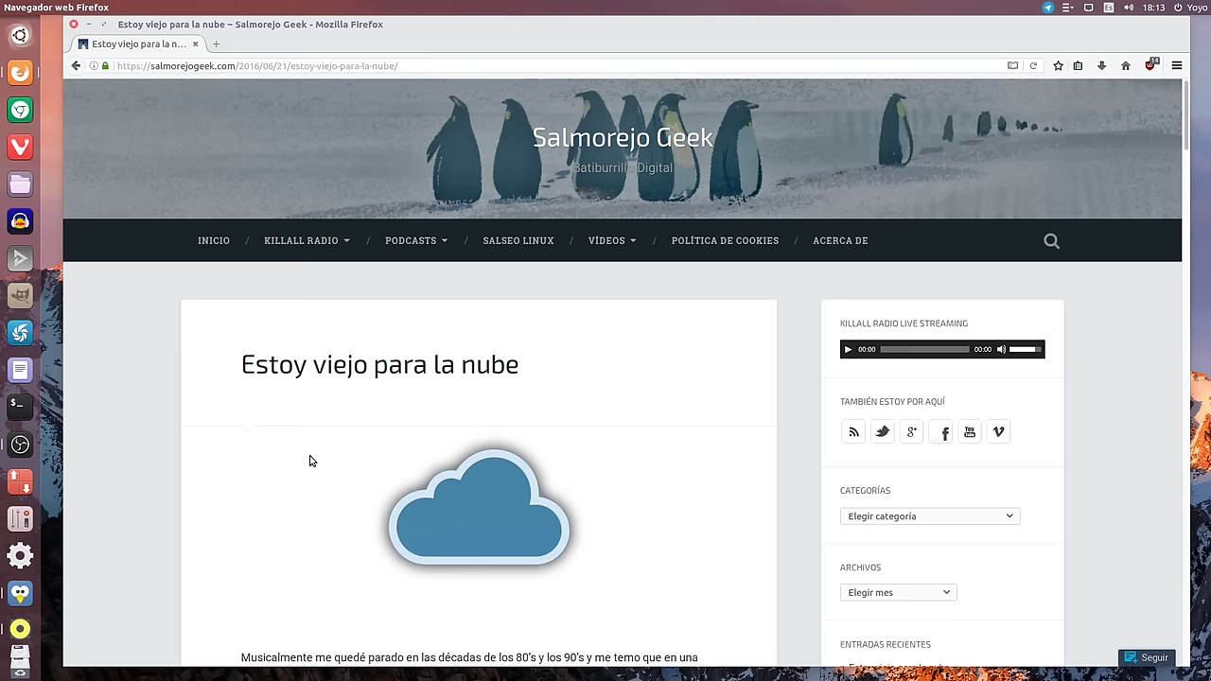
scroll(309, 461, "down", 3)
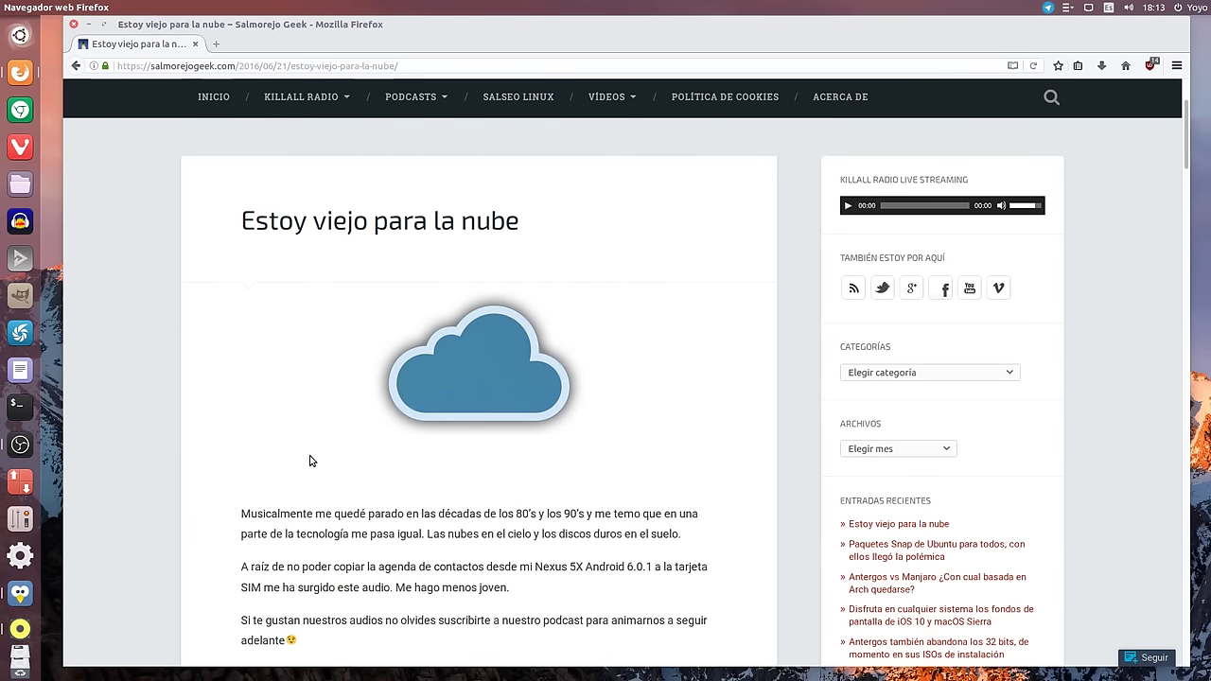
scroll(266, 487, "up", 3)
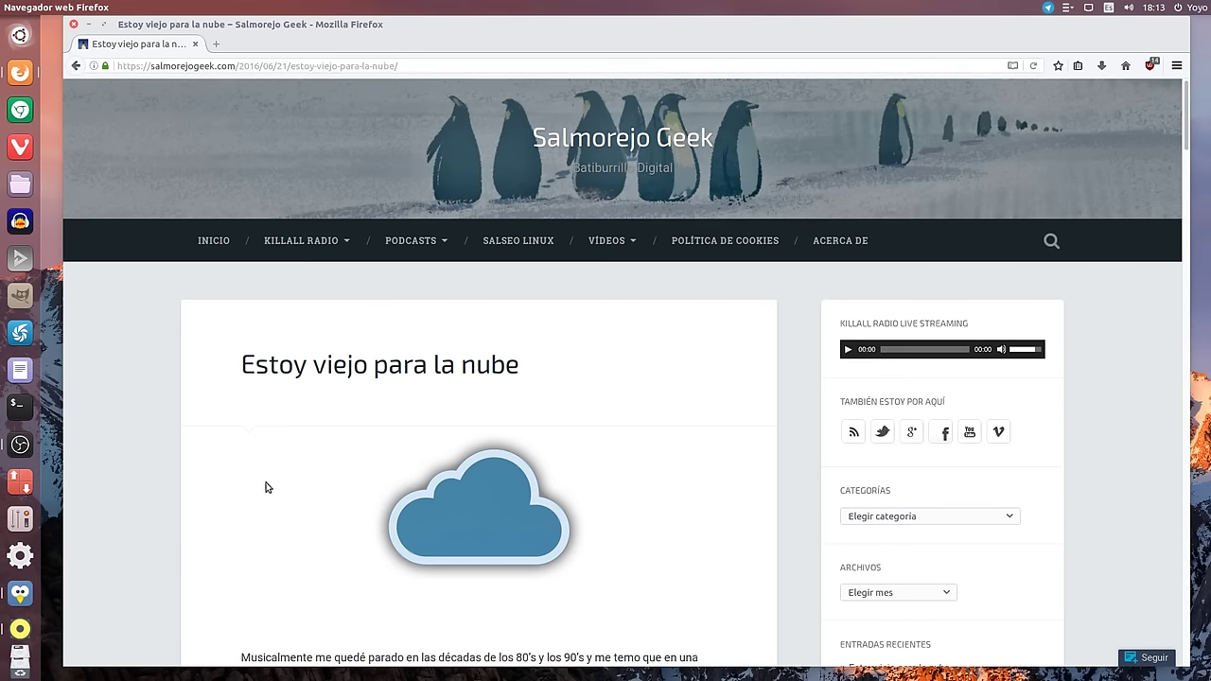
scroll(266, 488, "down", 20)
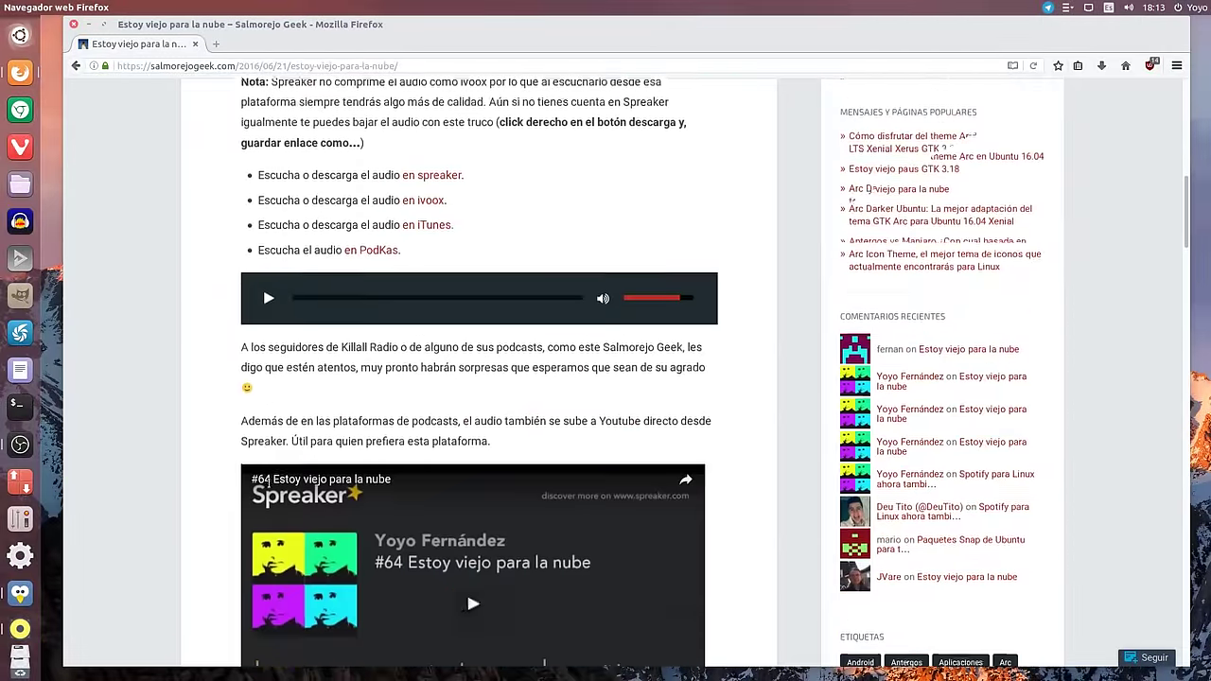
scroll(270, 483, "down", 11)
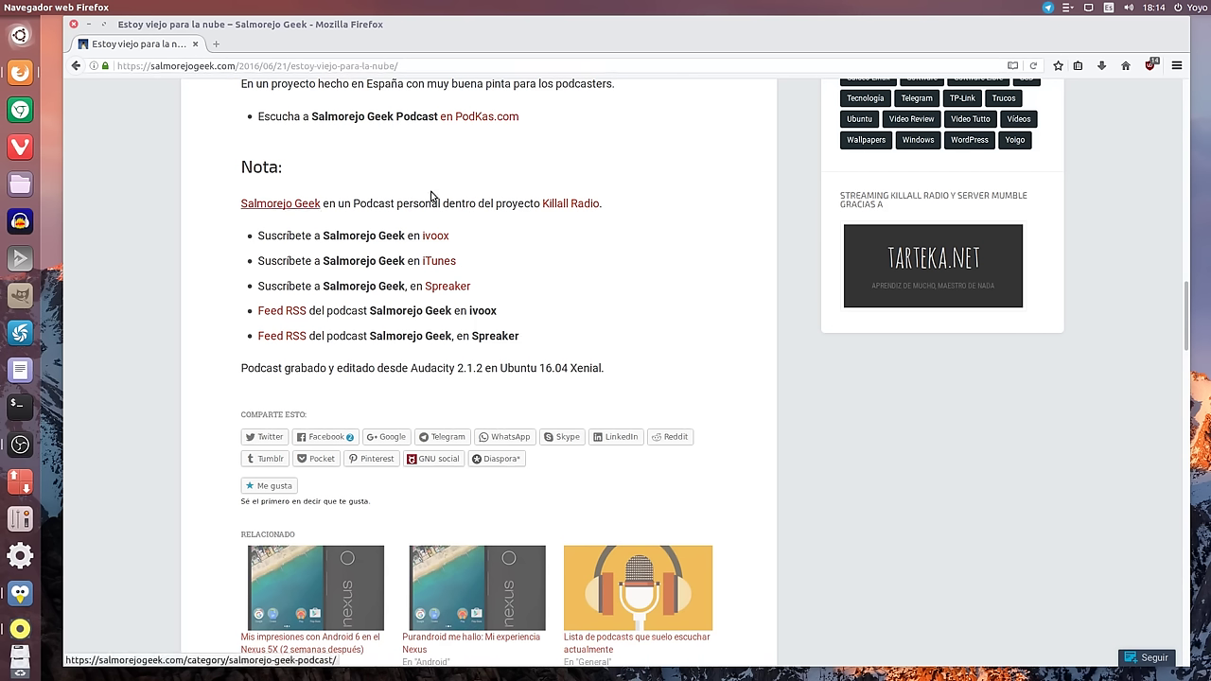
left_click(88, 24)
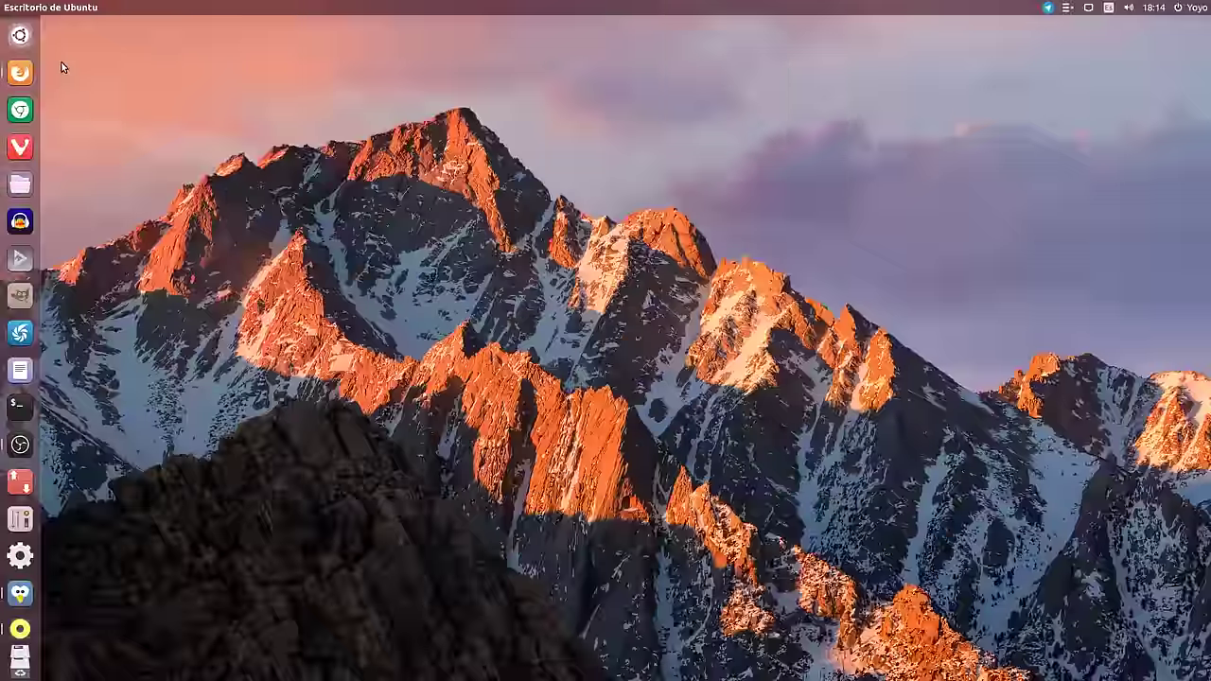
Launch the VLC media player from the Sonido y vídeo applications
left_click(1047, 8)
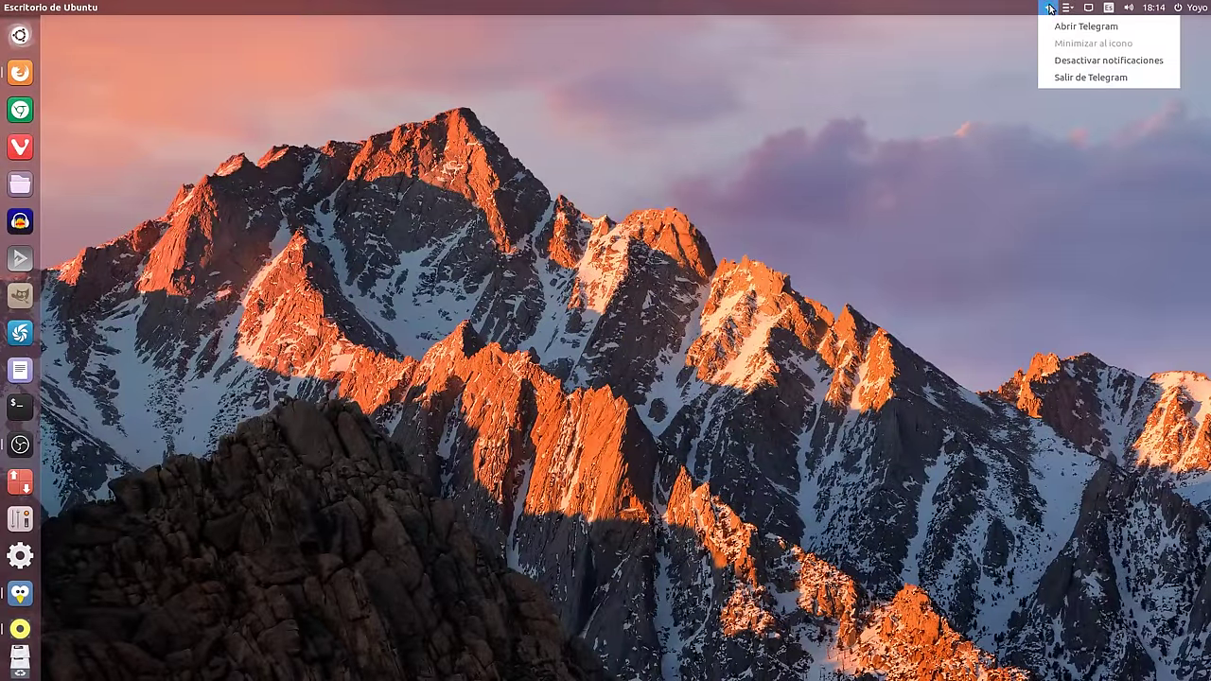
left_click(931, 27)
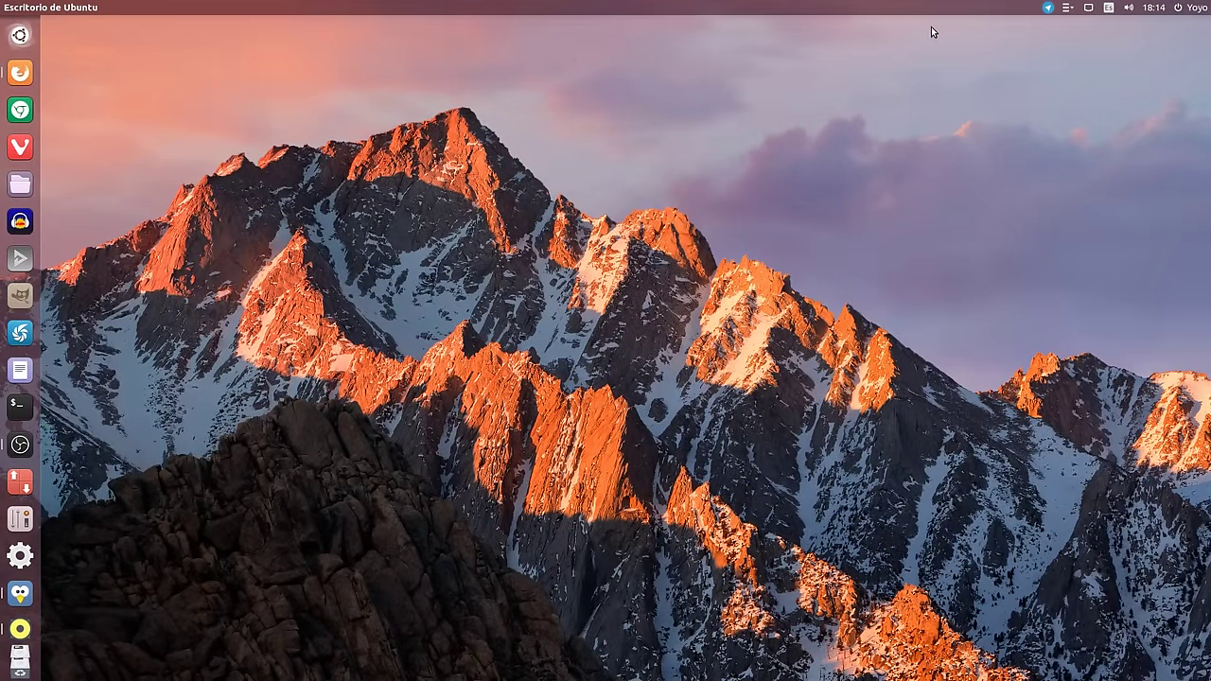
left_click(1067, 7)
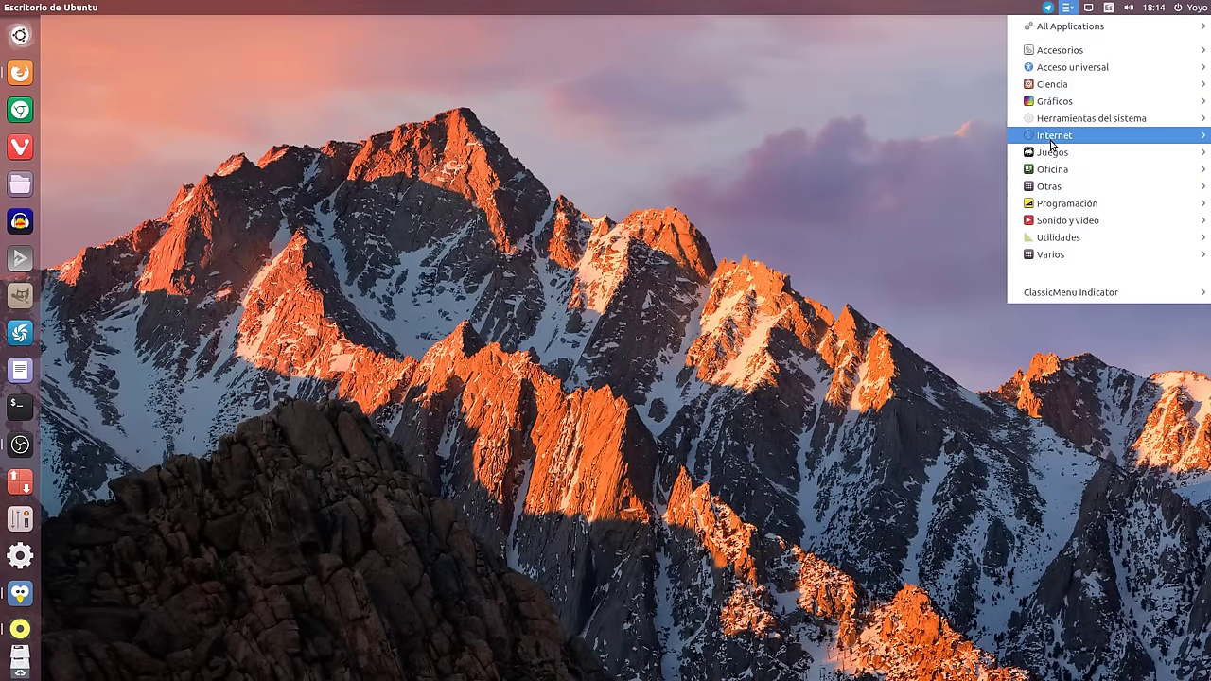
mouse_move(1050, 139)
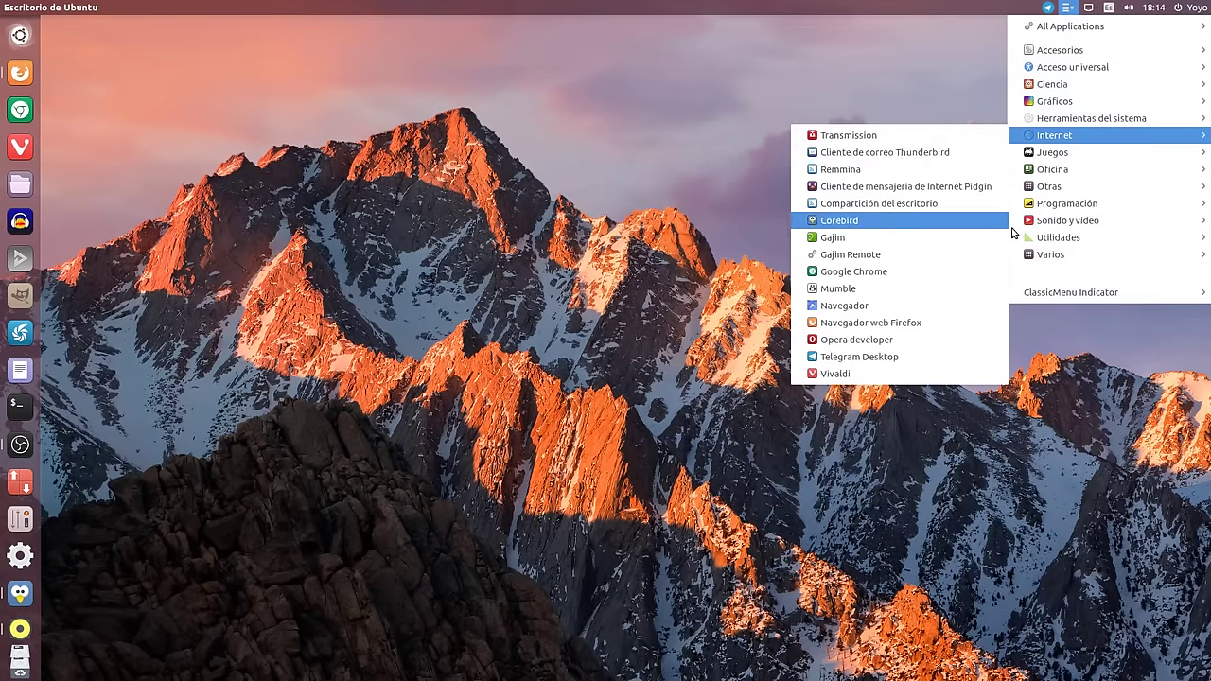
mouse_move(1035, 225)
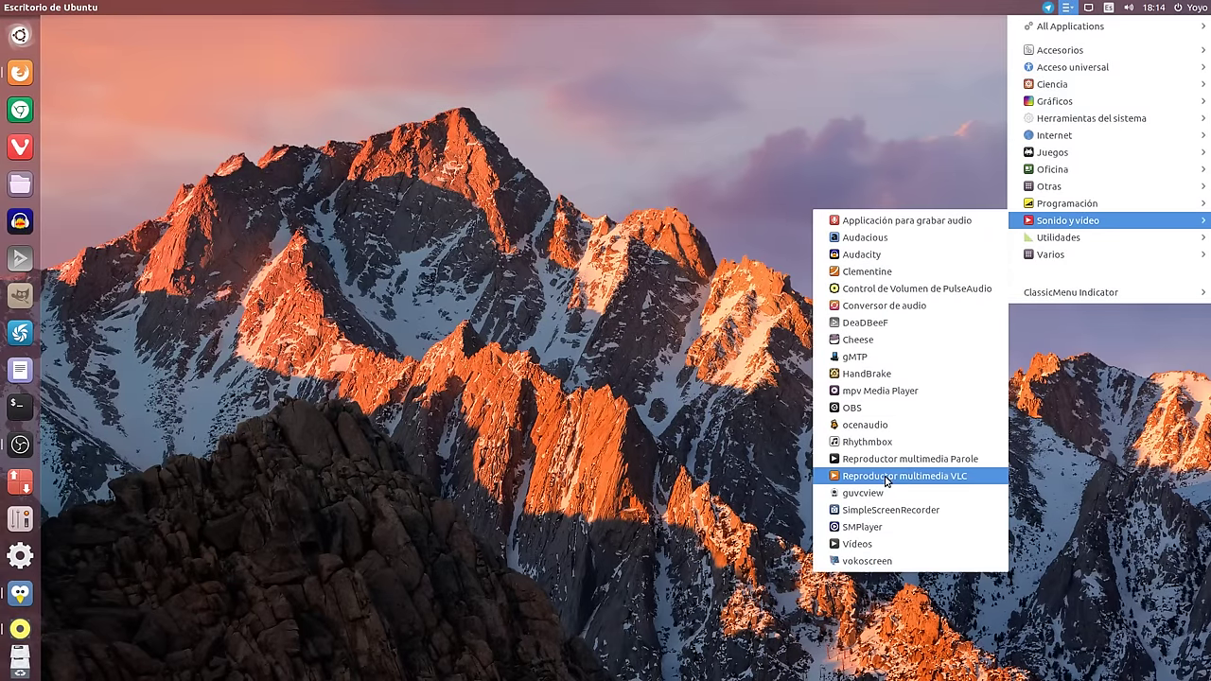
left_click(881, 472)
Show VLC's playlist view, reposition and enlarge its window, and reveal the Podcasts source under Internet
left_click_drag(322, 46, 456, 66)
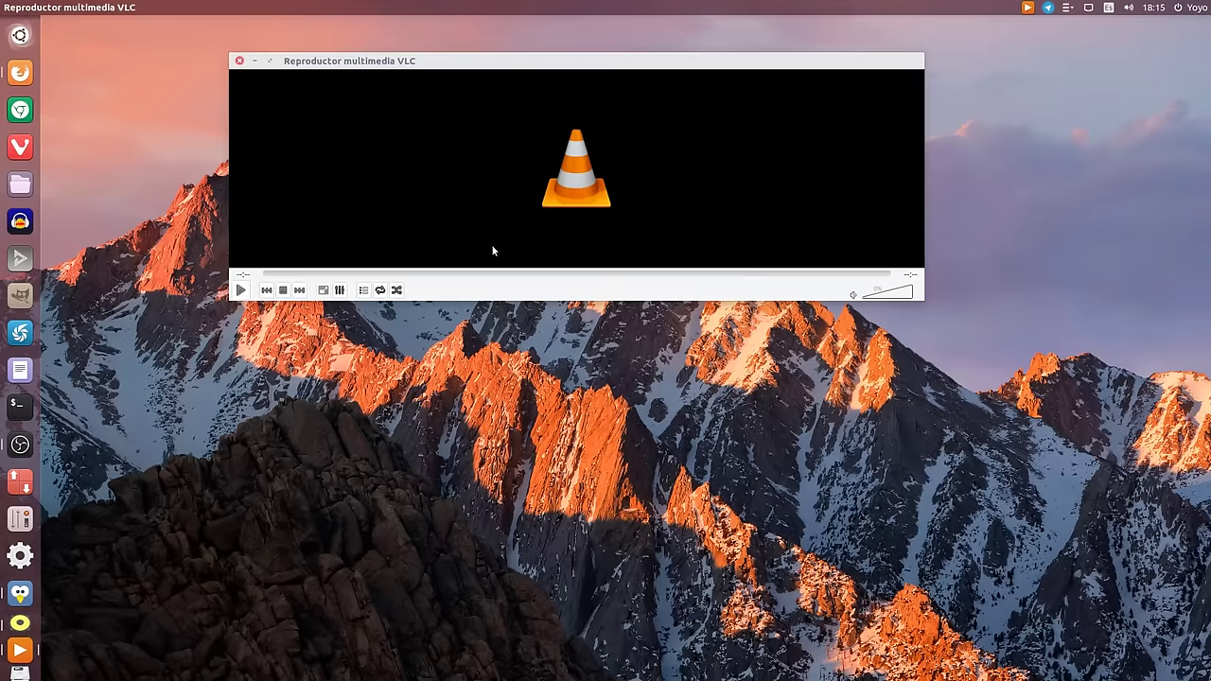
left_click(363, 291)
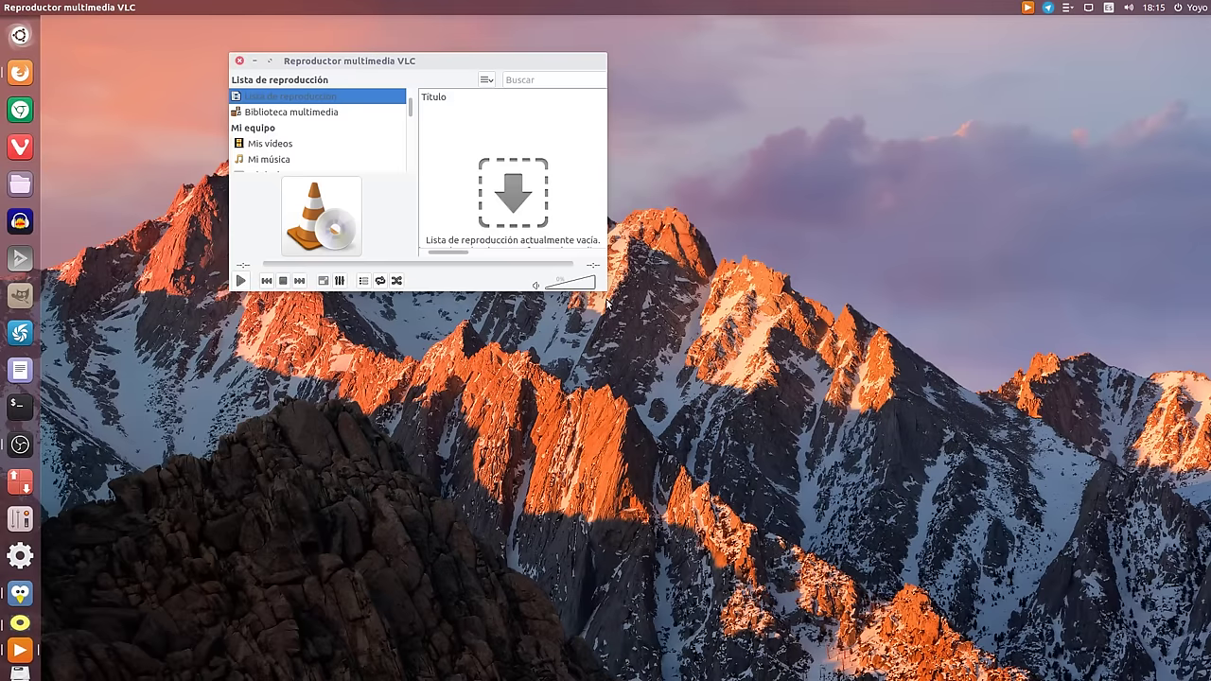
left_click_drag(605, 289, 984, 506)
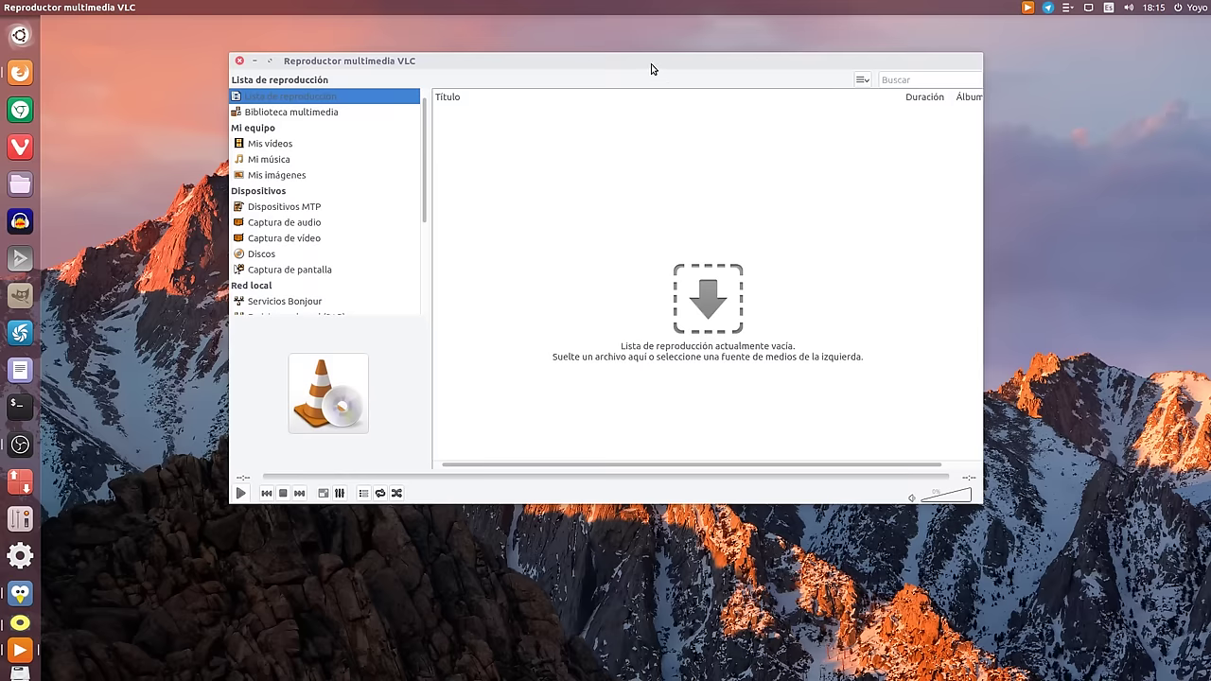
left_click_drag(646, 62, 526, 52)
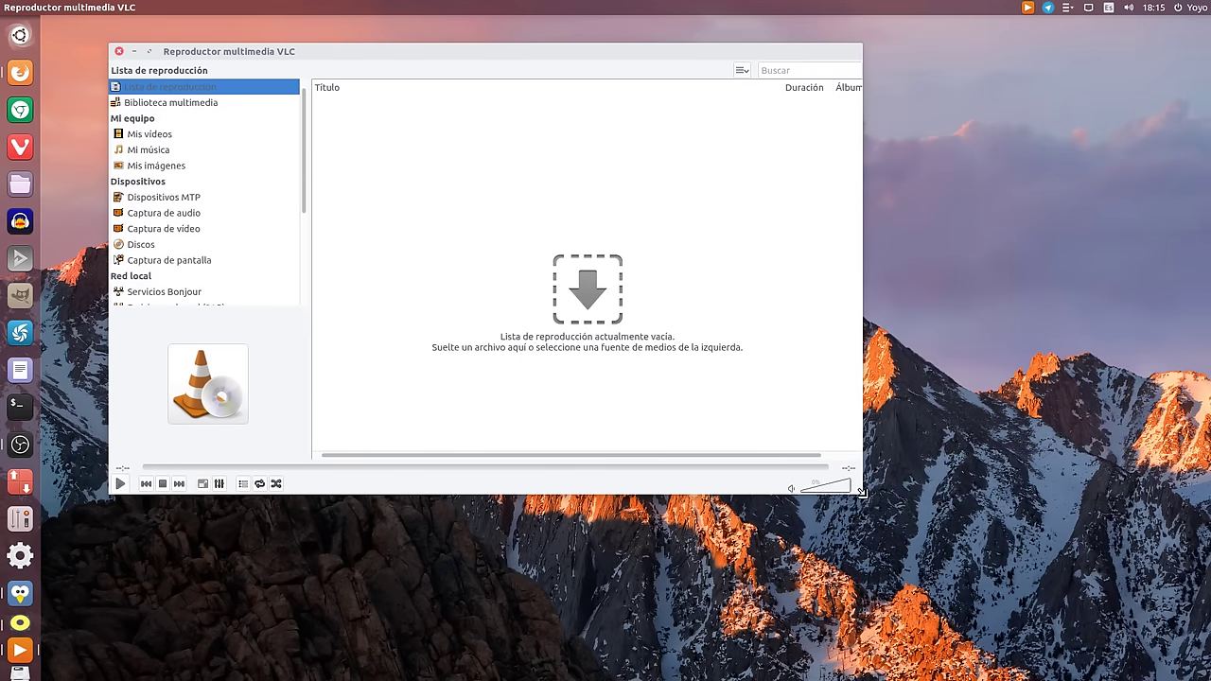
left_click_drag(873, 509, 1116, 572)
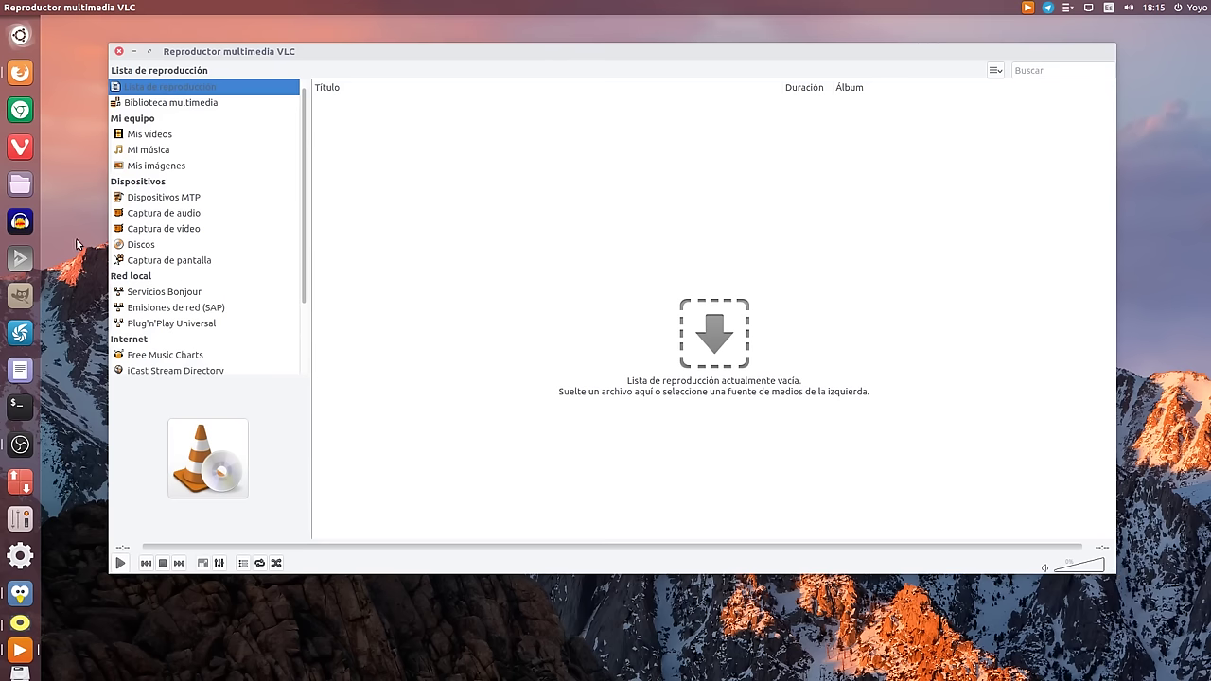
left_click_drag(303, 263, 292, 348)
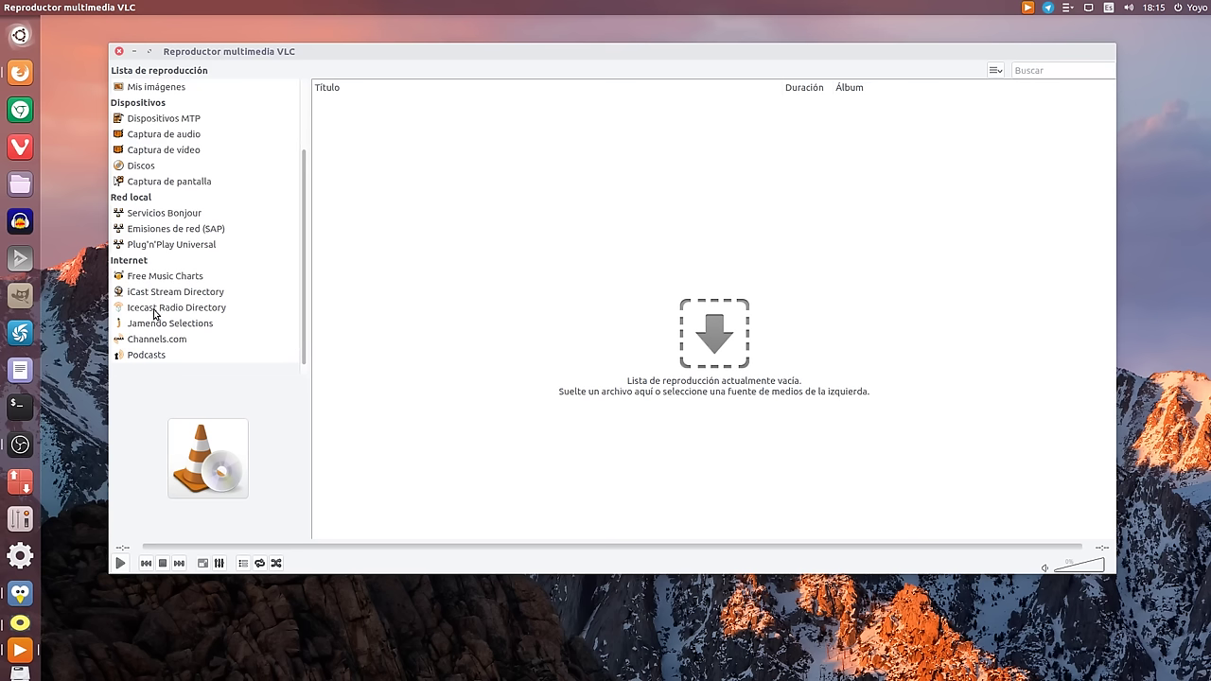
mouse_move(251, 355)
Switch to Firefox and open the Salmorejo Geek podcast's Spreaker RSS feed from the article
left_click(19, 76)
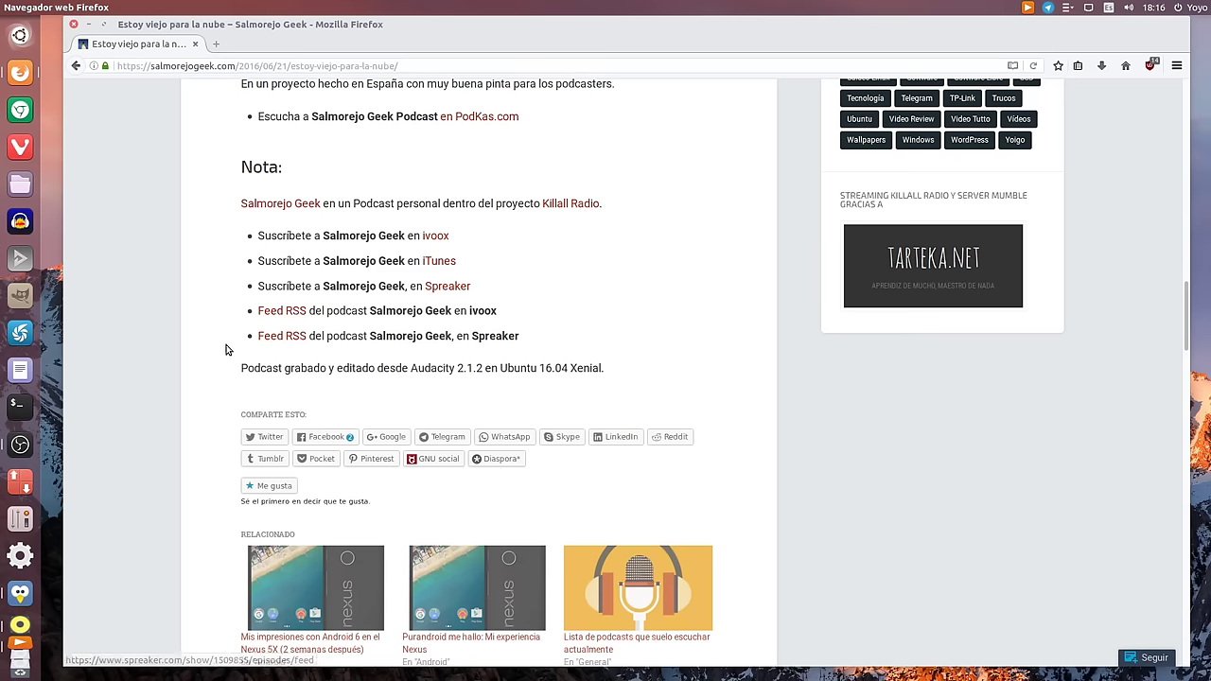
left_click(277, 337)
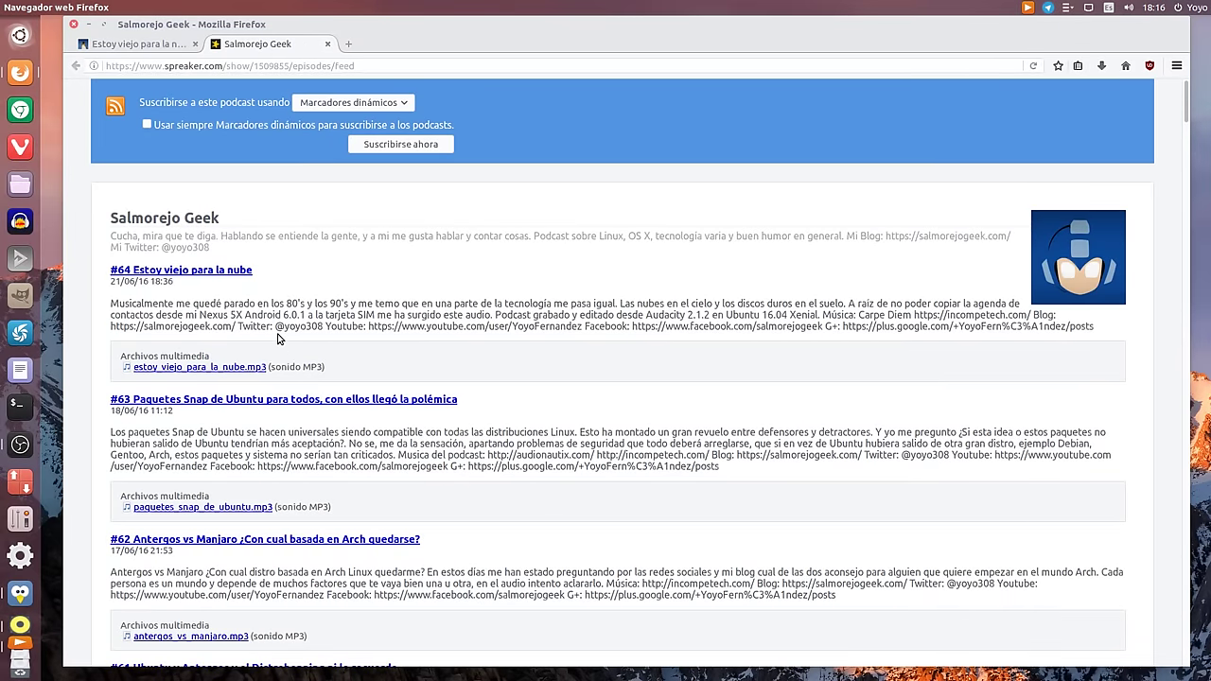
left_click(215, 61)
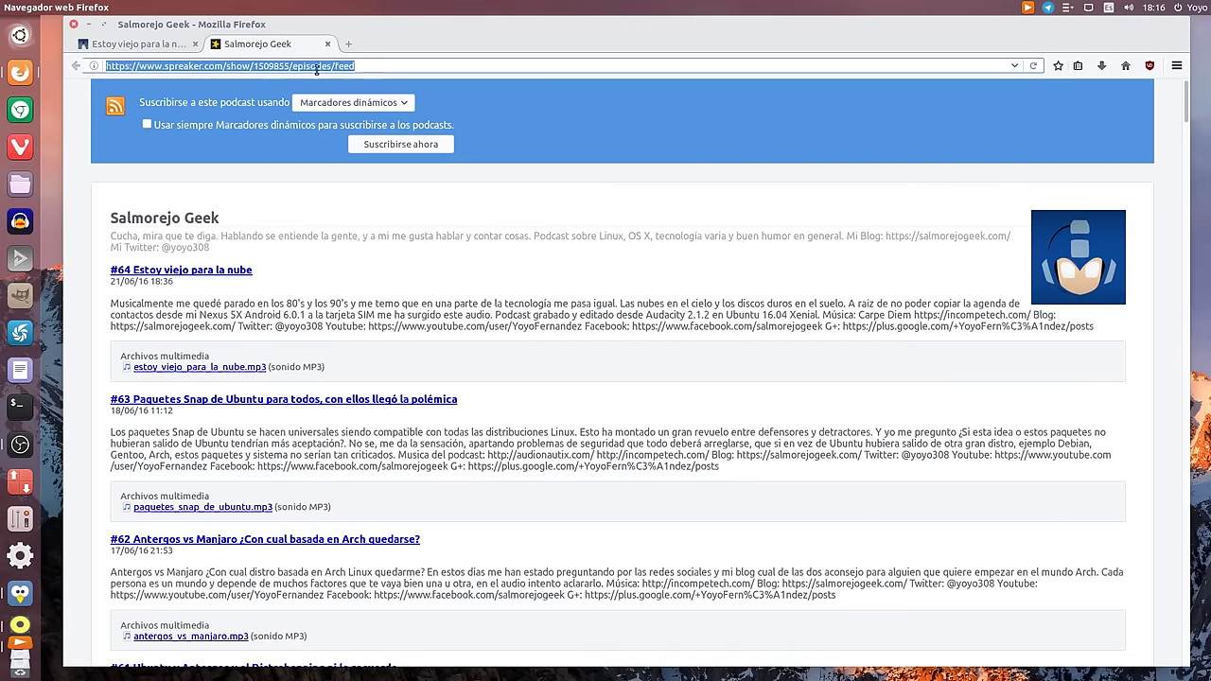
left_click(372, 66)
key("ctrl+a")
right_click(142, 65)
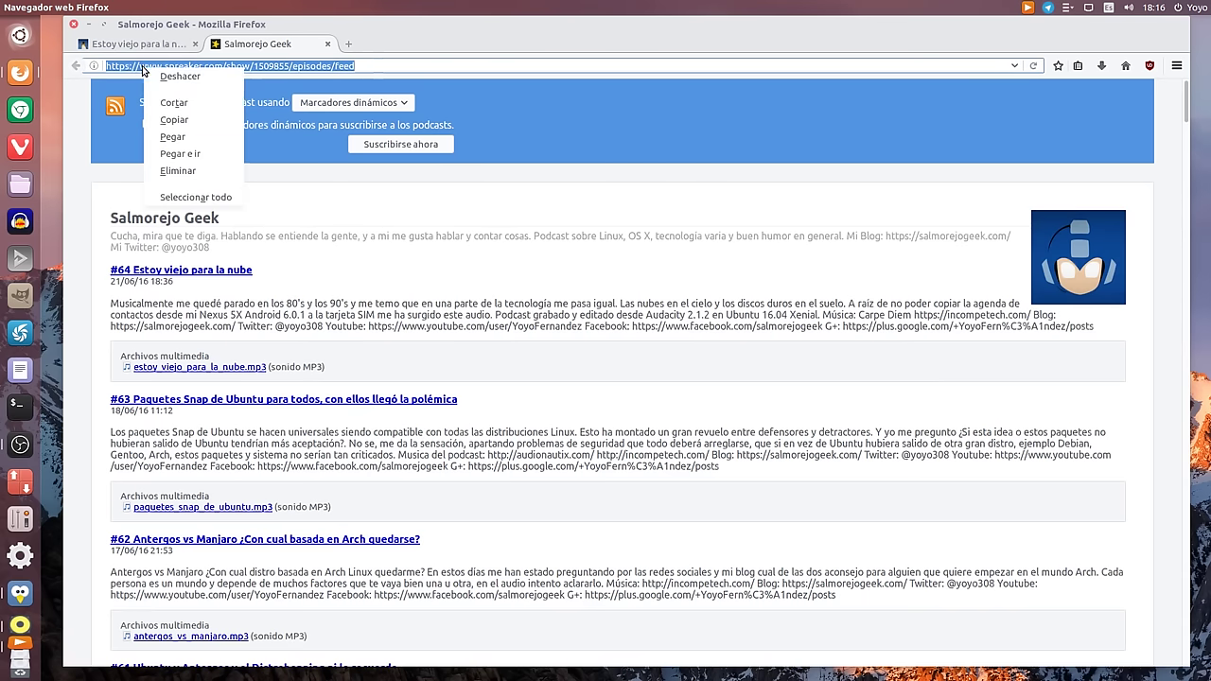
left_click(171, 120)
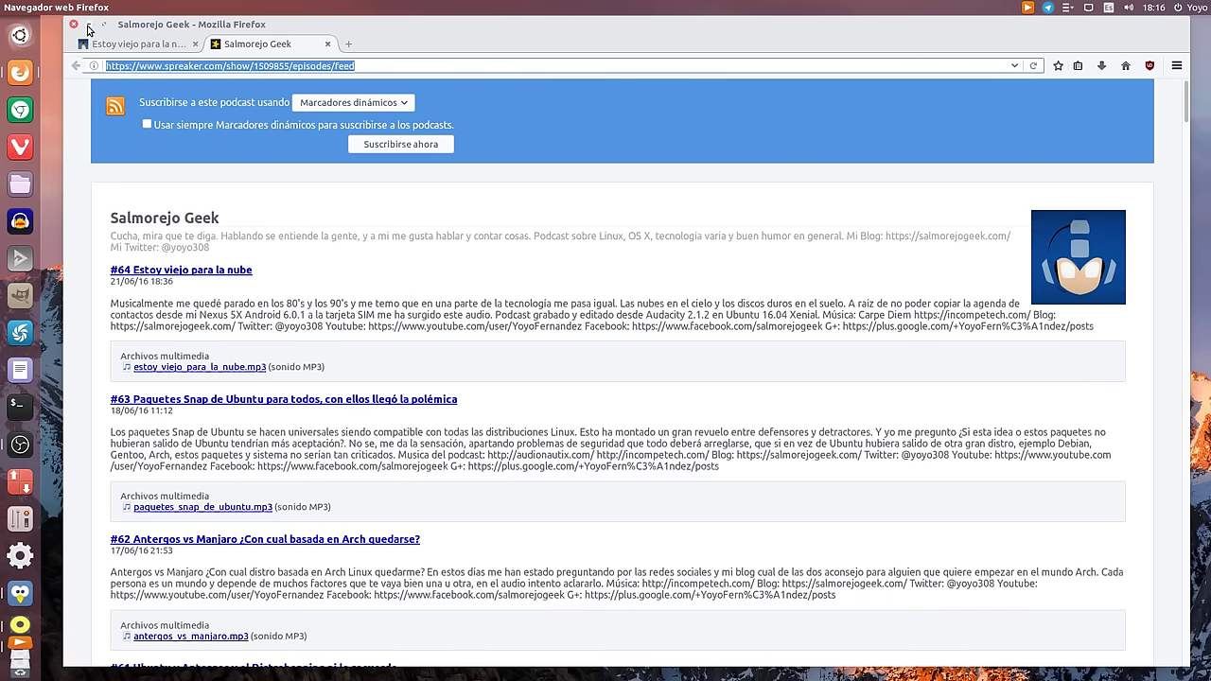
left_click(88, 25)
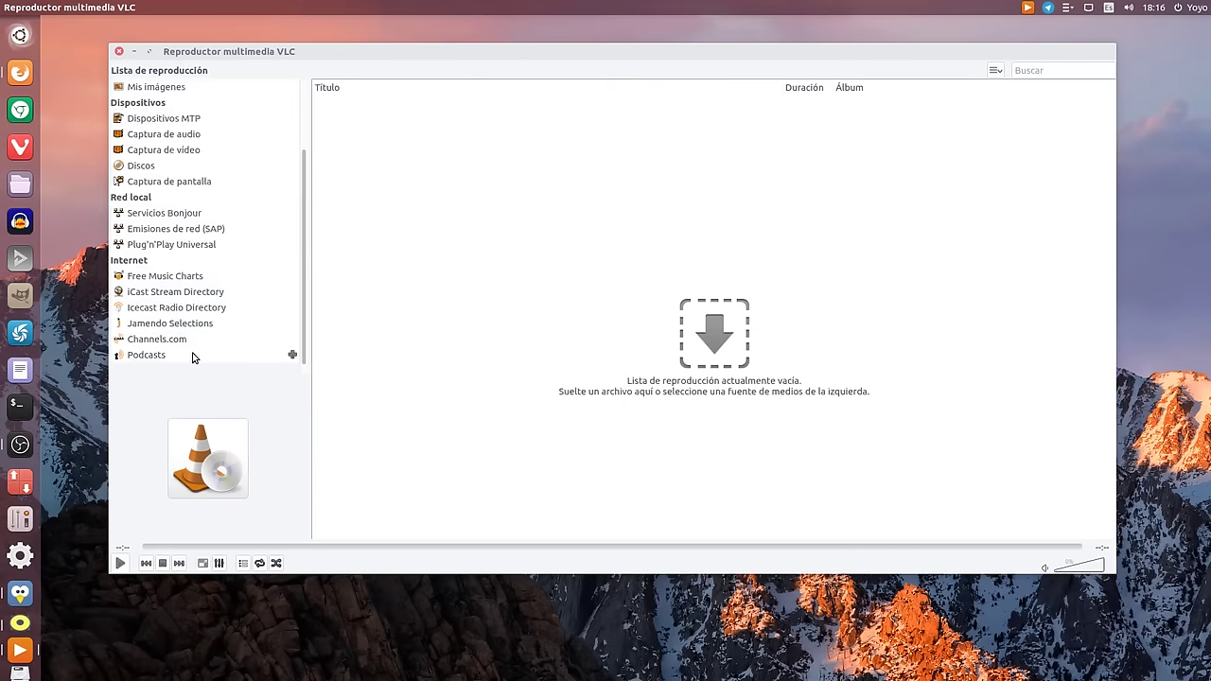
Add a podcast subscription in VLC using the copied Spreaker feed URL
left_click(292, 356)
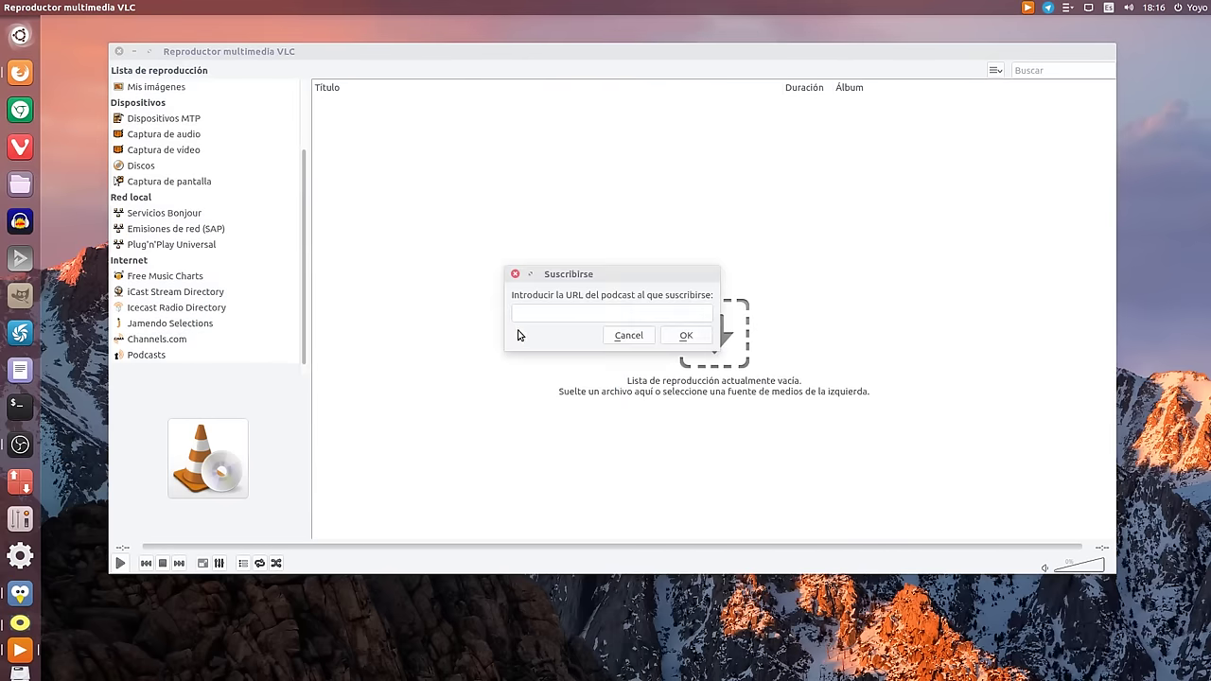
right_click(565, 316)
left_click(602, 405)
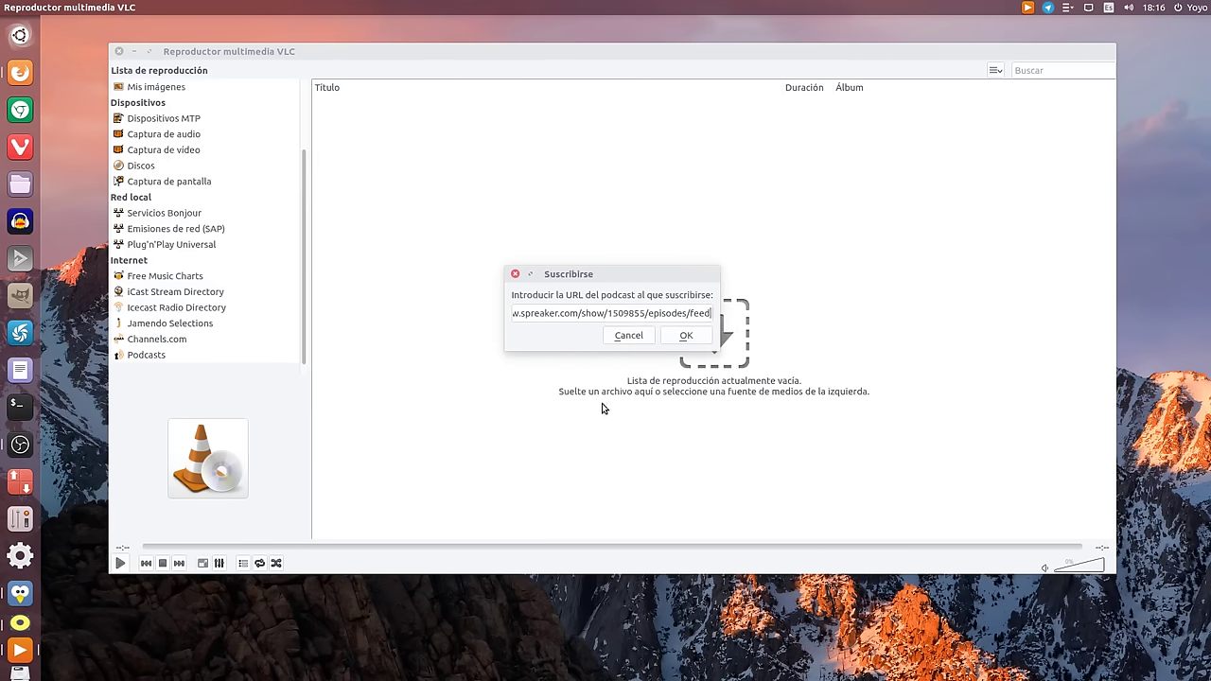
left_click(685, 338)
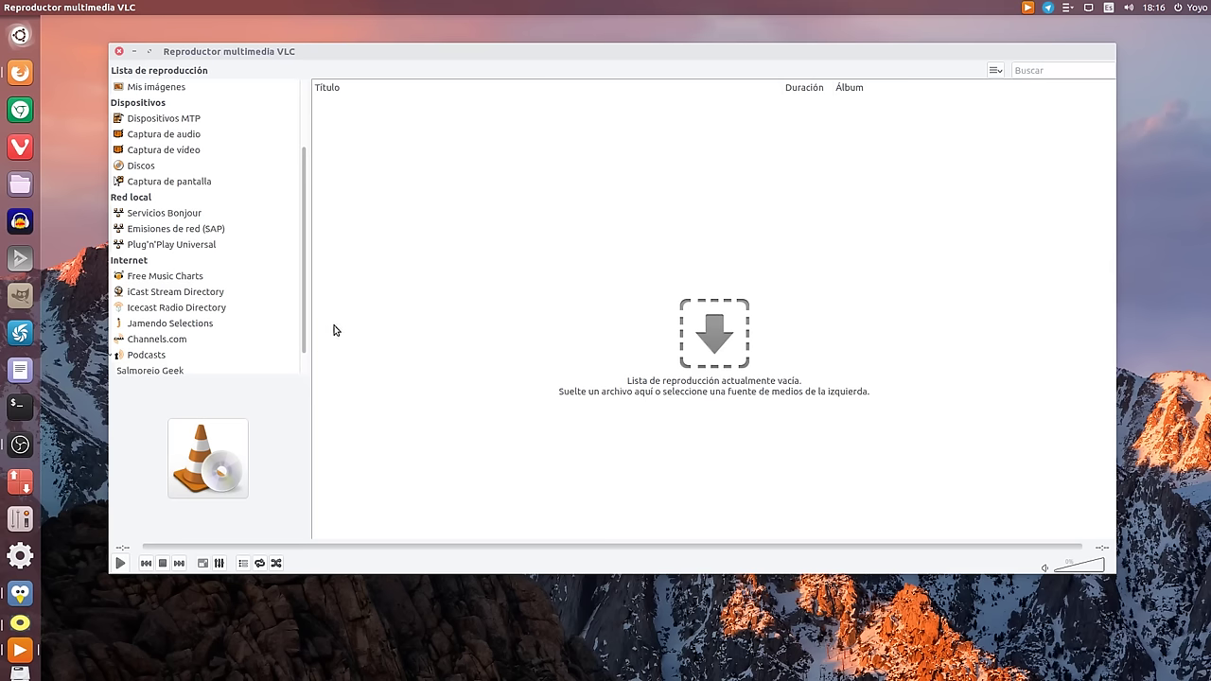
Open the Salmorejo Geek podcast under Podcasts and look through its full episode list
scroll(303, 310, "down", 1)
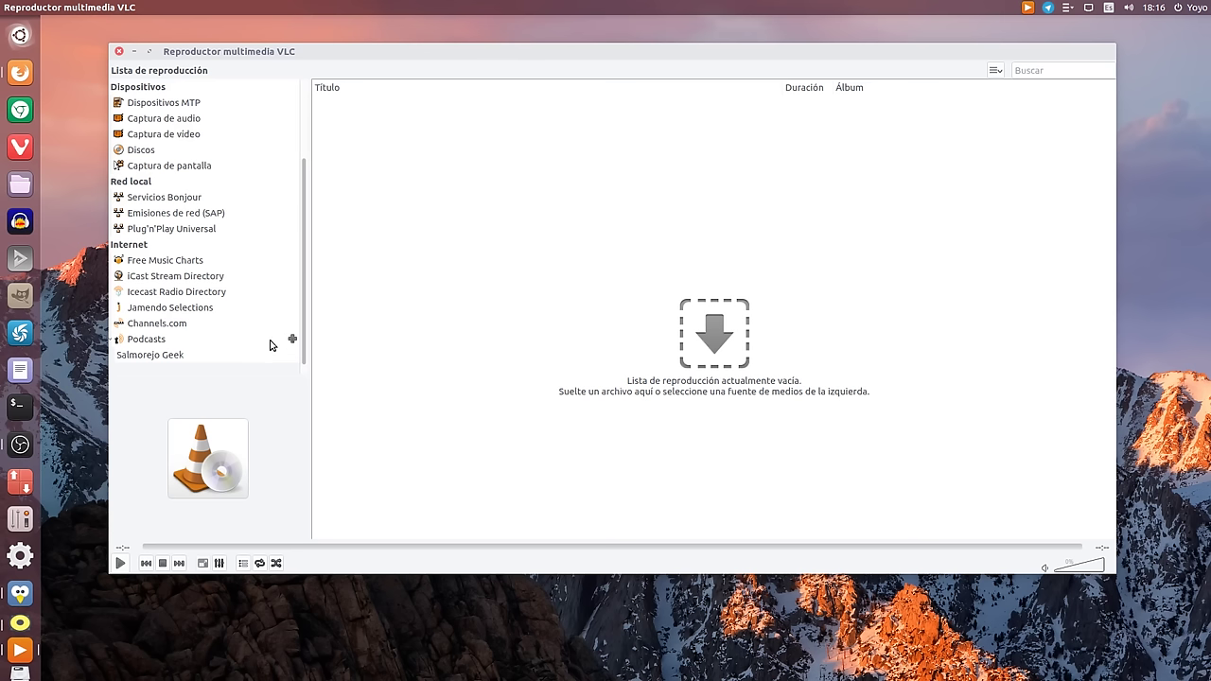
left_click(149, 356)
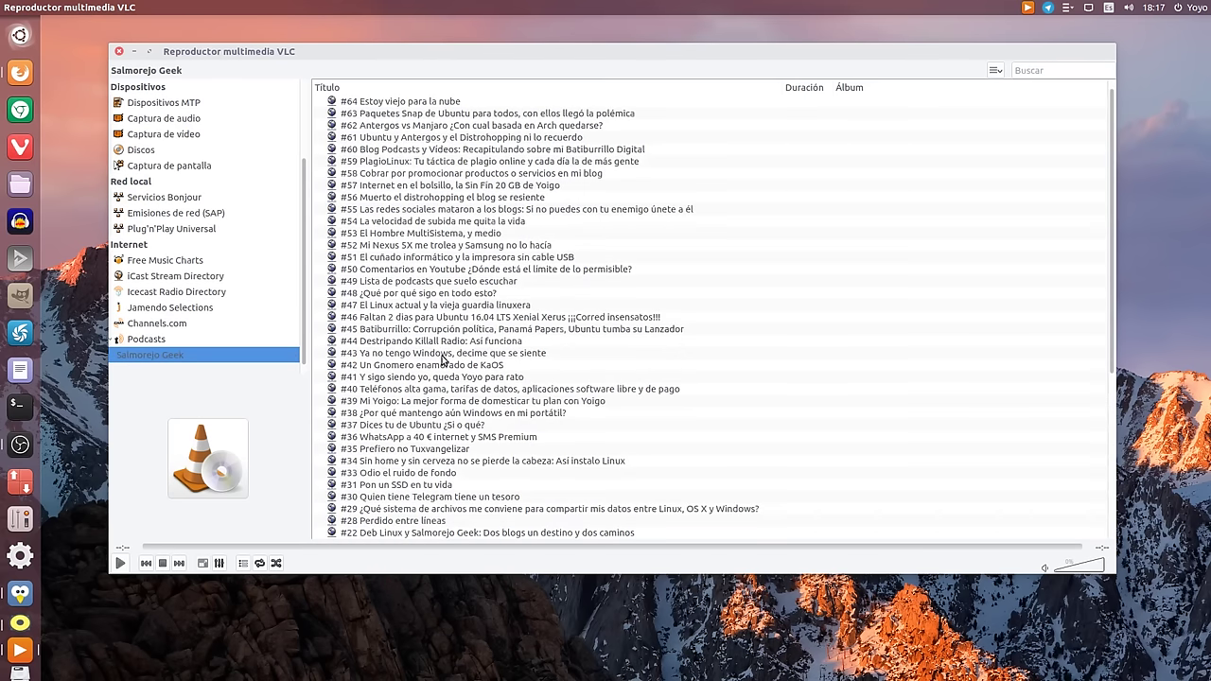
left_click_drag(516, 53, 528, 59)
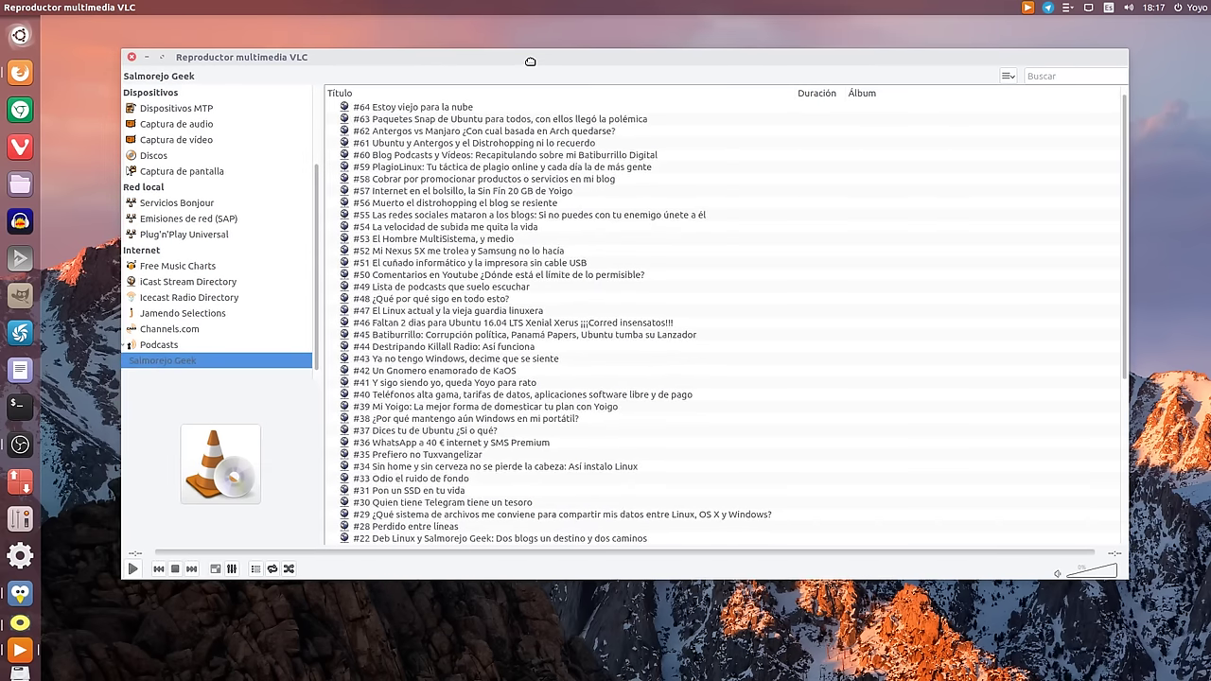
scroll(457, 394, "down", 7)
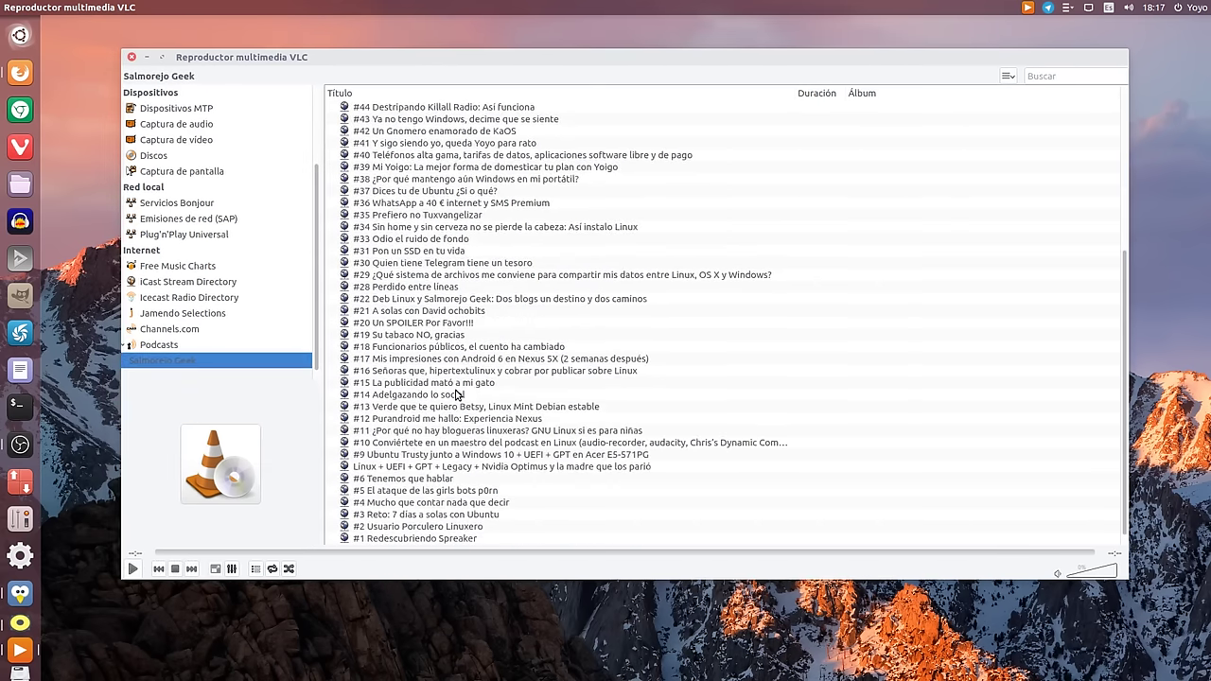
scroll(457, 394, "up", 7)
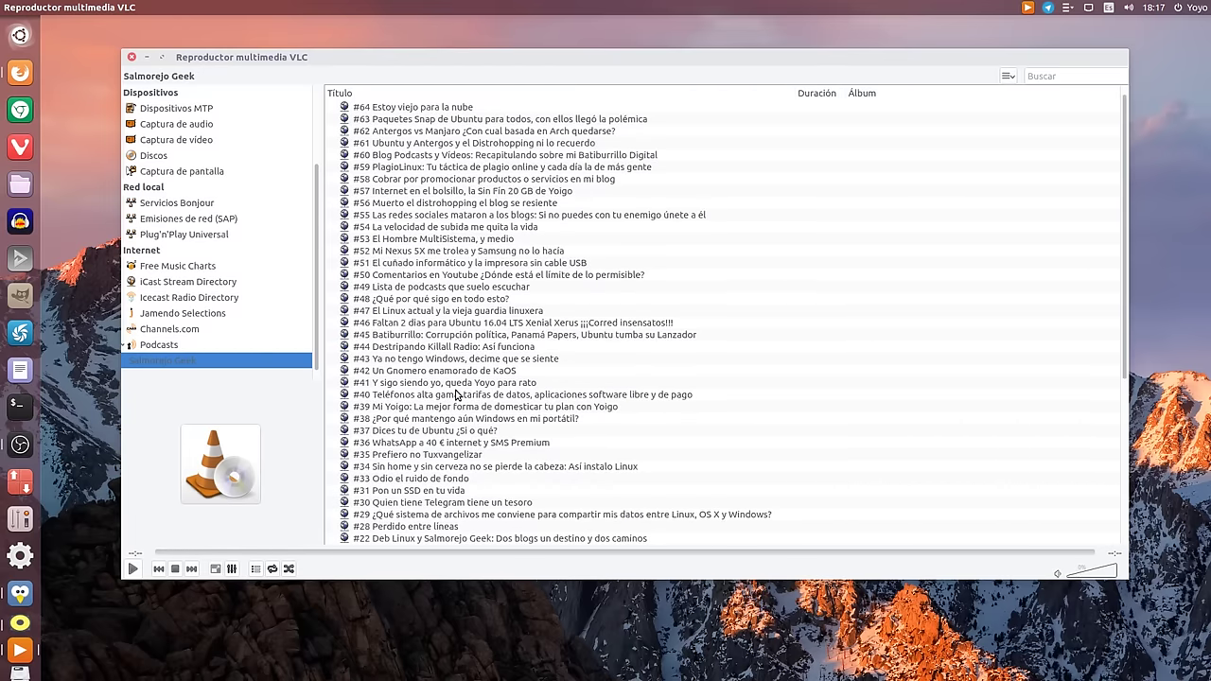
scroll(457, 394, "down", 7)
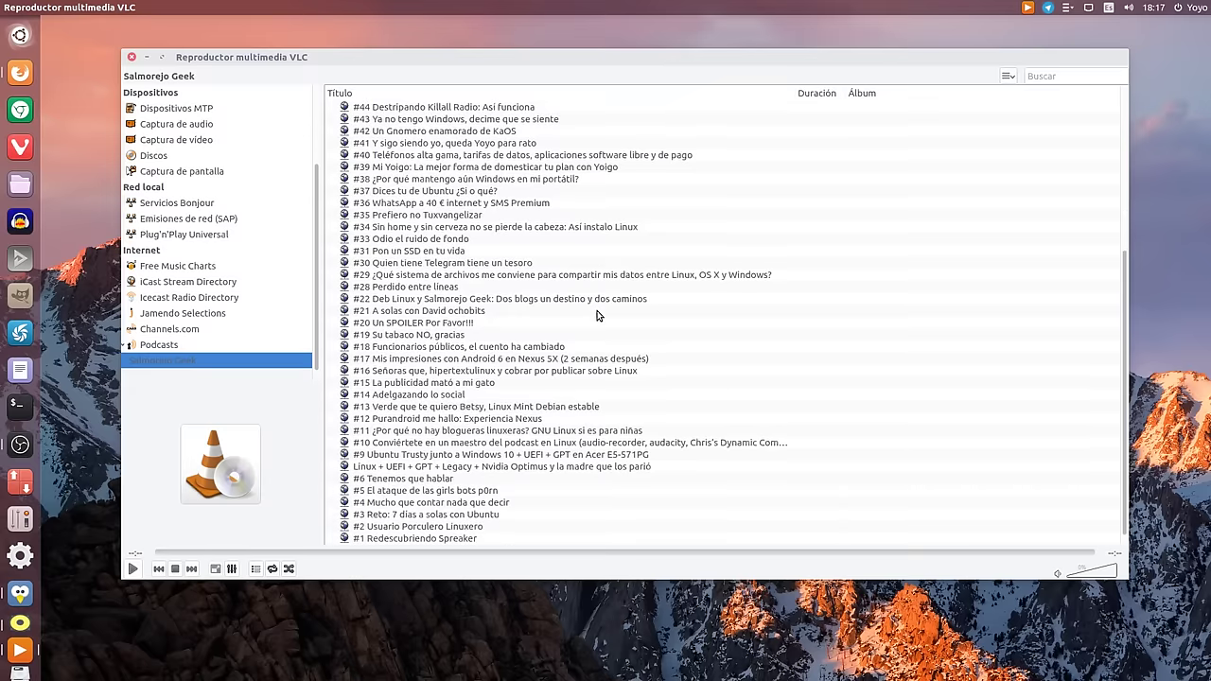
scroll(586, 340, "up", 7)
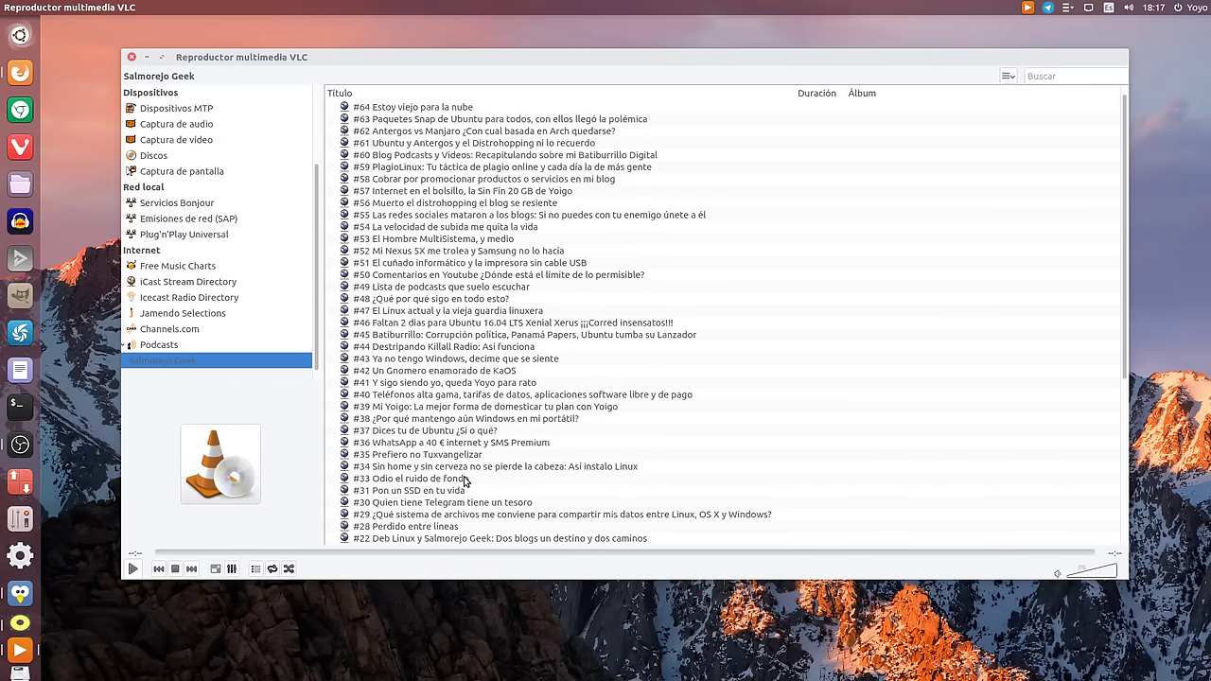
Play episode "#64 Estoy viejo para la nube", skipping ahead to about 07:26, and pause playback
left_click(397, 108)
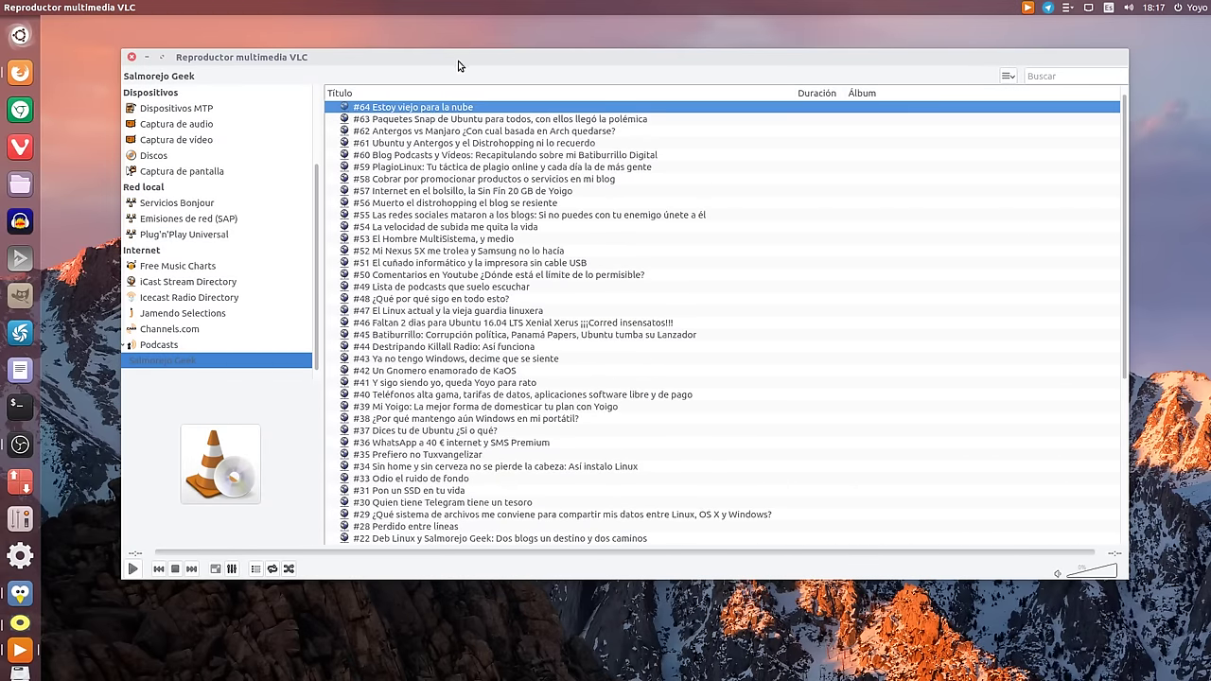
left_click_drag(458, 61, 442, 57)
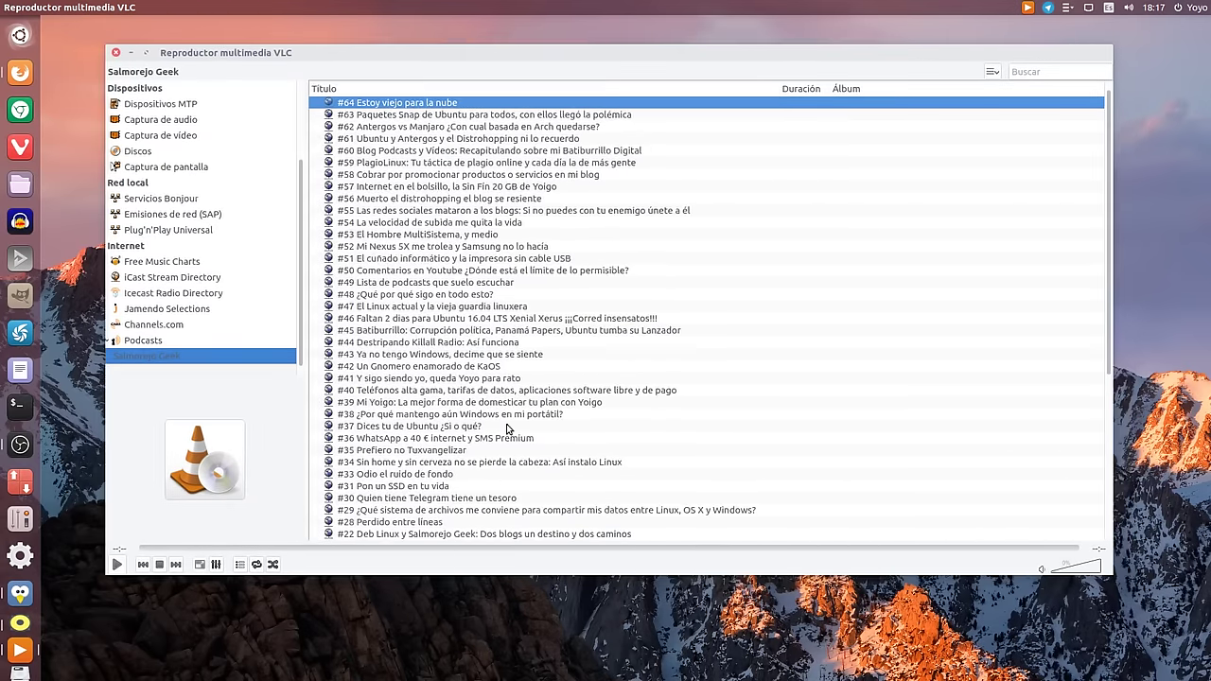
double_click(385, 106)
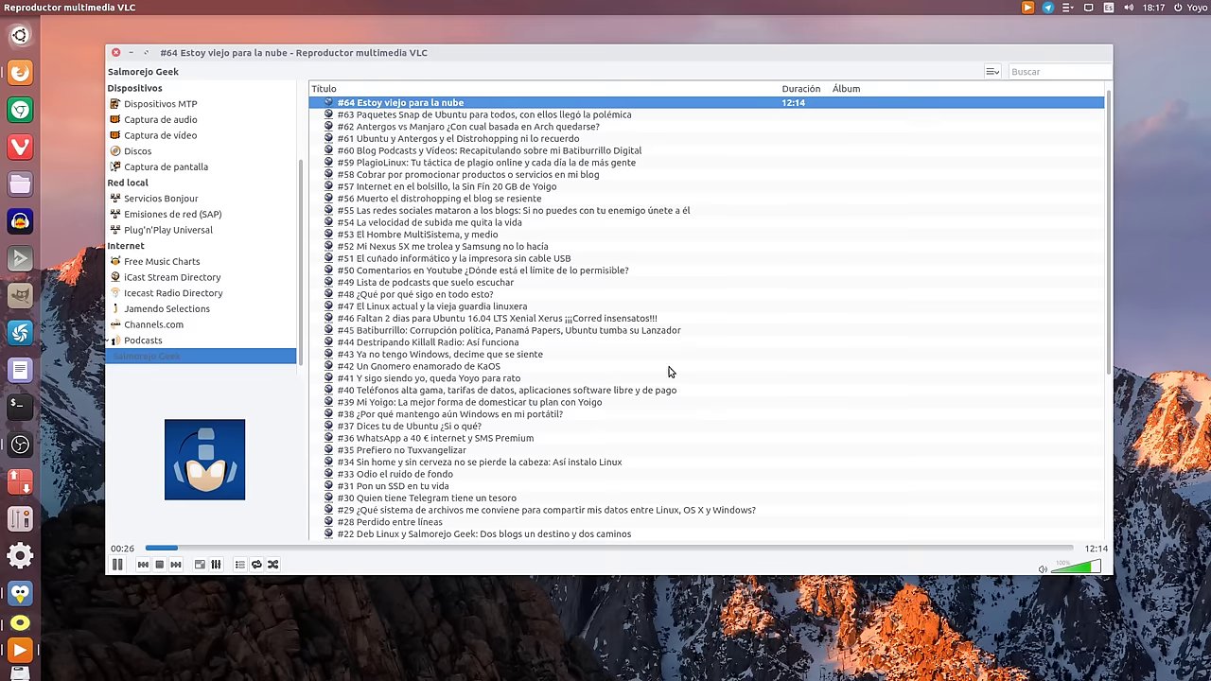
left_click(448, 548)
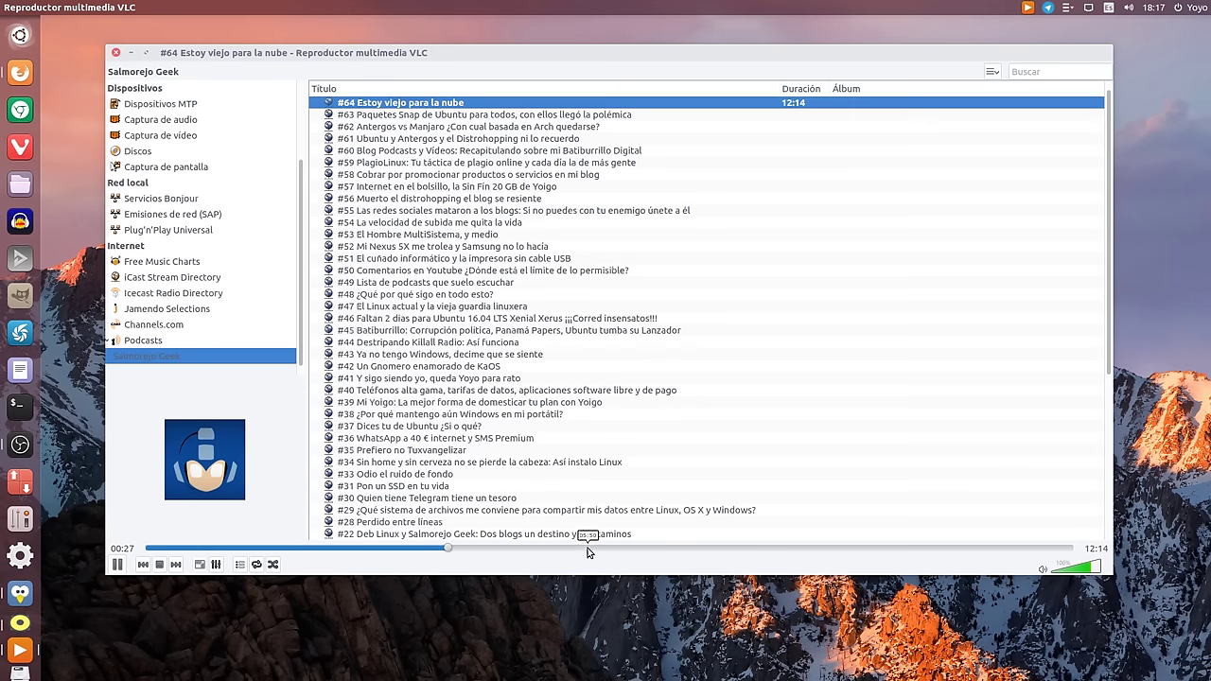
left_click(709, 548)
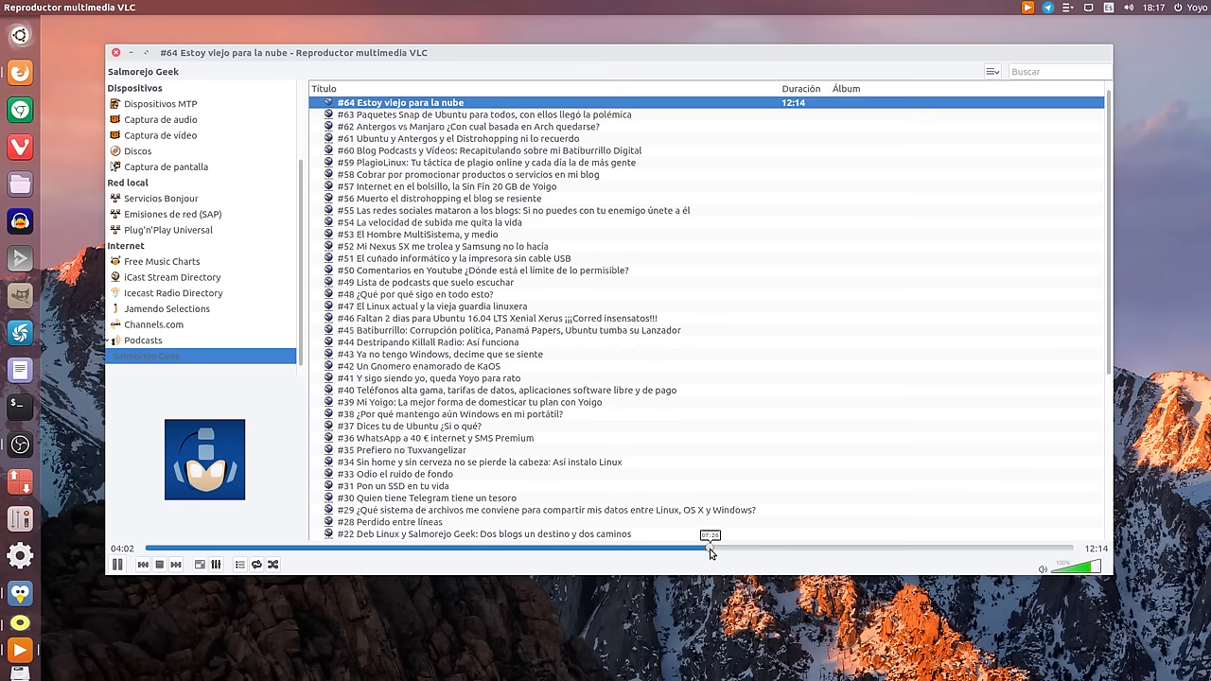
left_click(118, 565)
Play episode "#51 El cuñado informático y la impresora sin cable USB" and stop playback
left_click(397, 260)
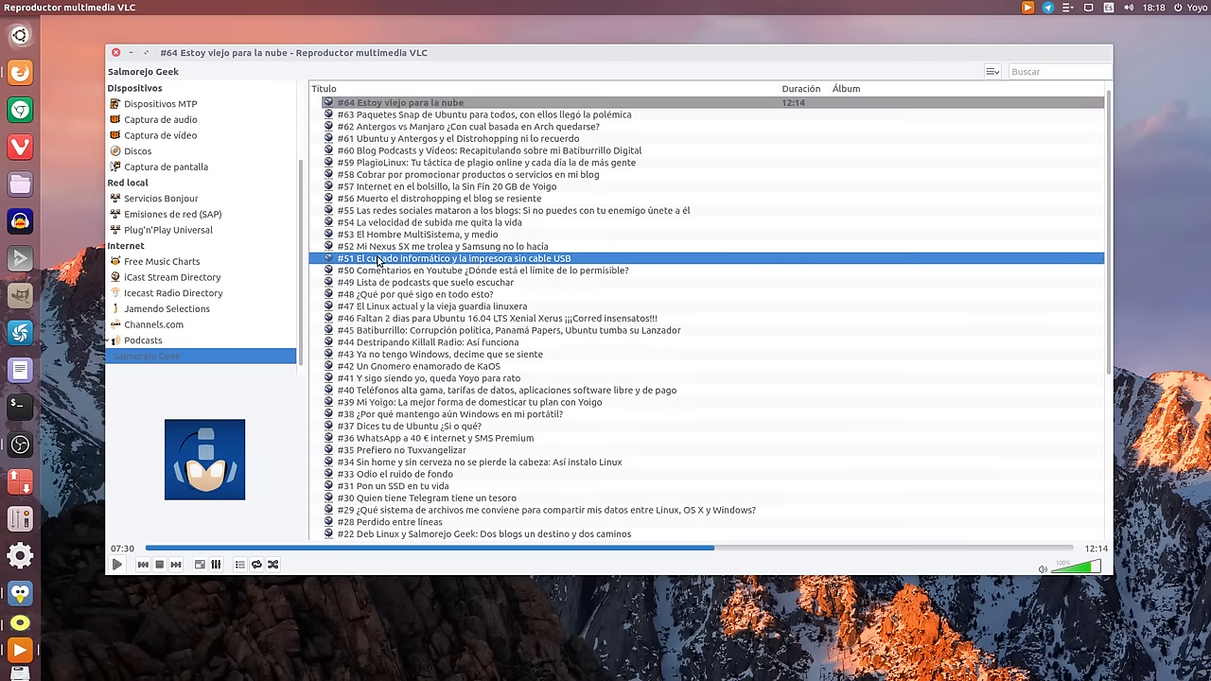
double_click(379, 259)
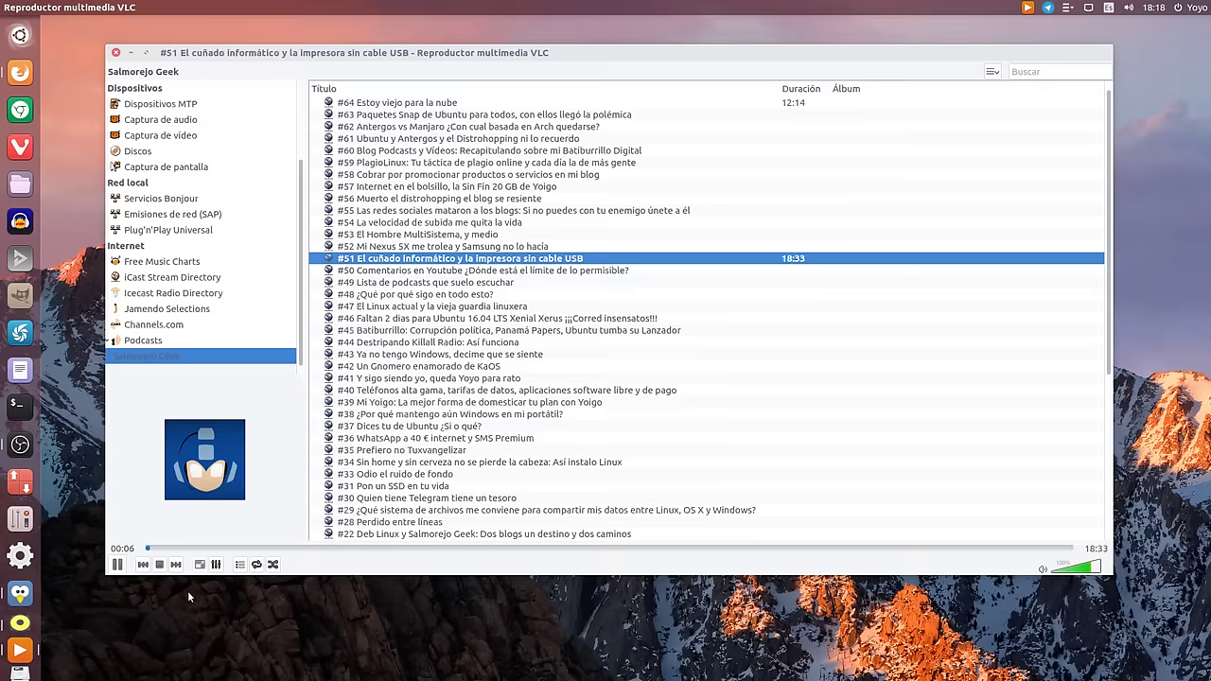
left_click(159, 566)
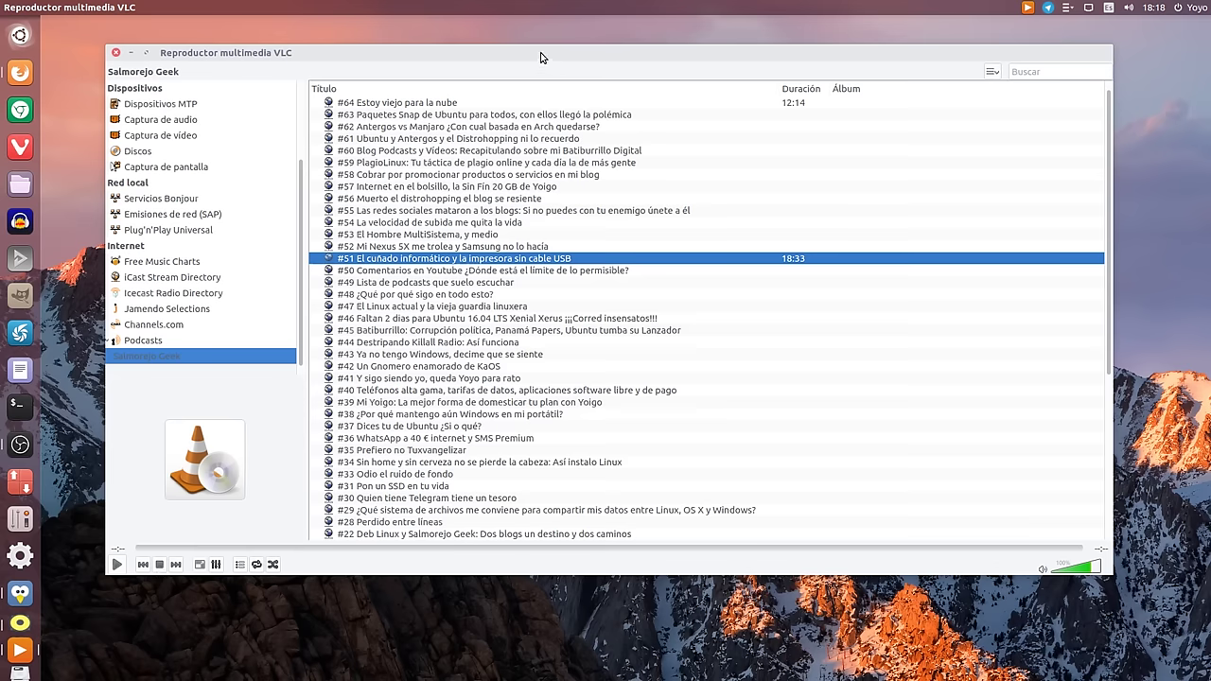
Save a screenshot of the desktop showing the podcast's episode list to the Imágenes folder, and reposition the VLC window
mouse_move(541, 53)
left_mouse_down()
mouse_move(556, 47)
mouse_move(527, 55)
left_mouse_up()
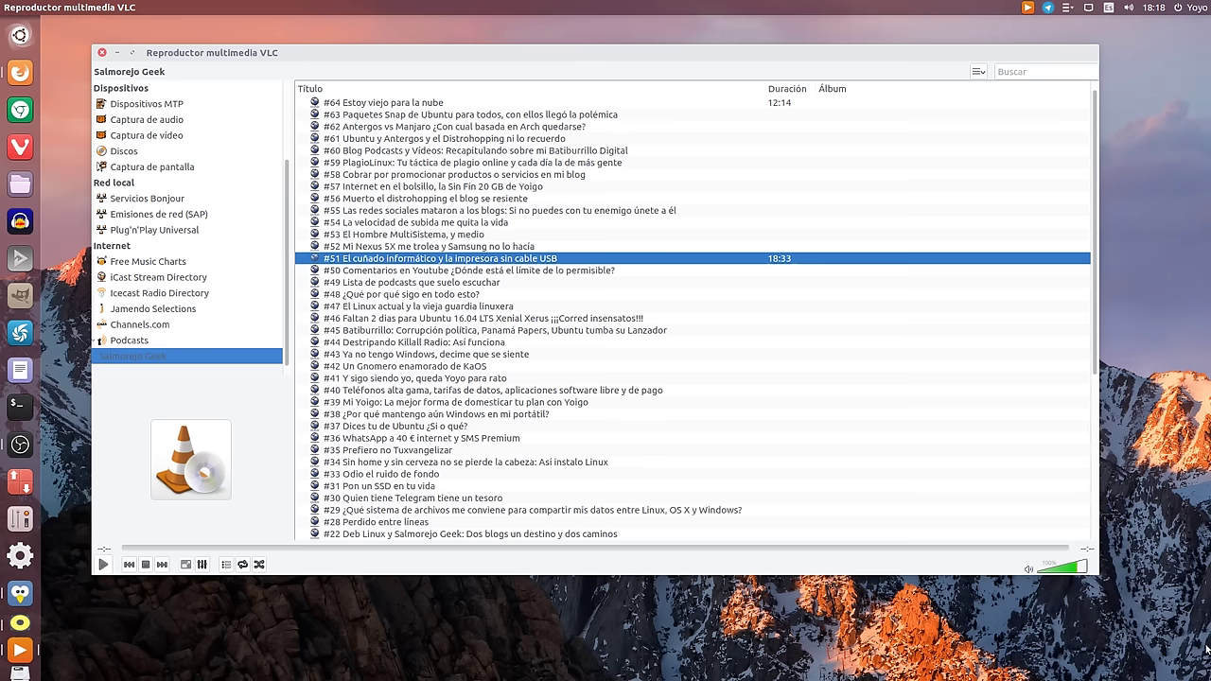
key("Print")
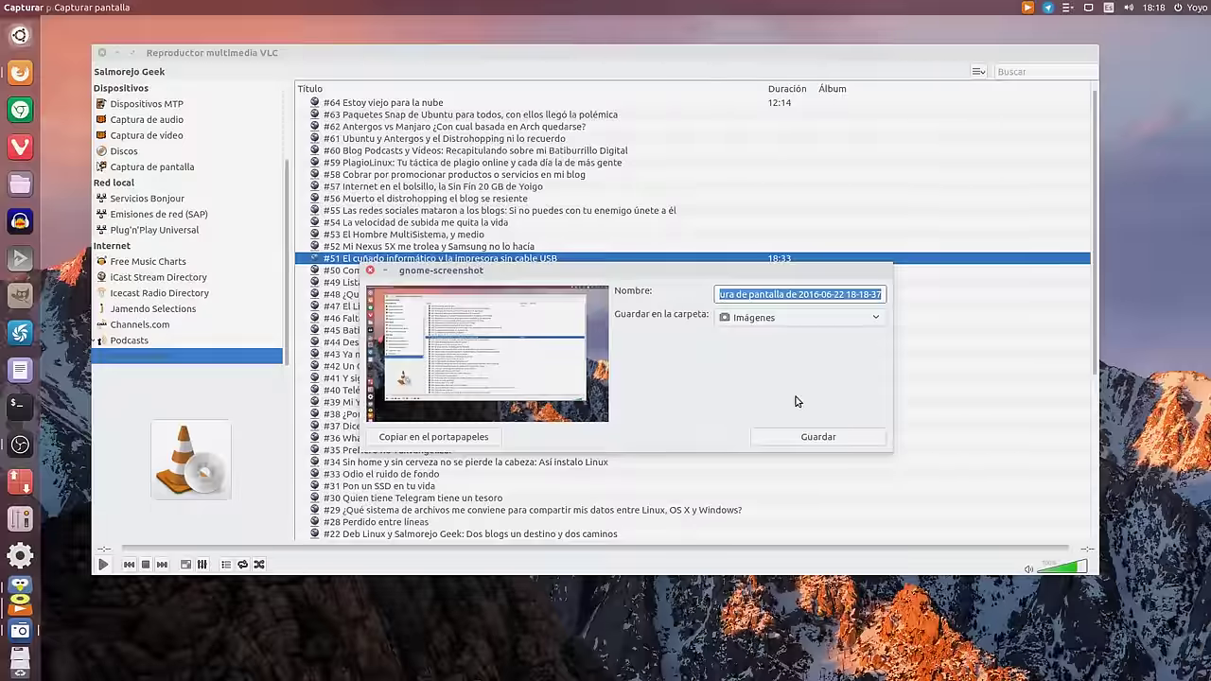
left_click(820, 437)
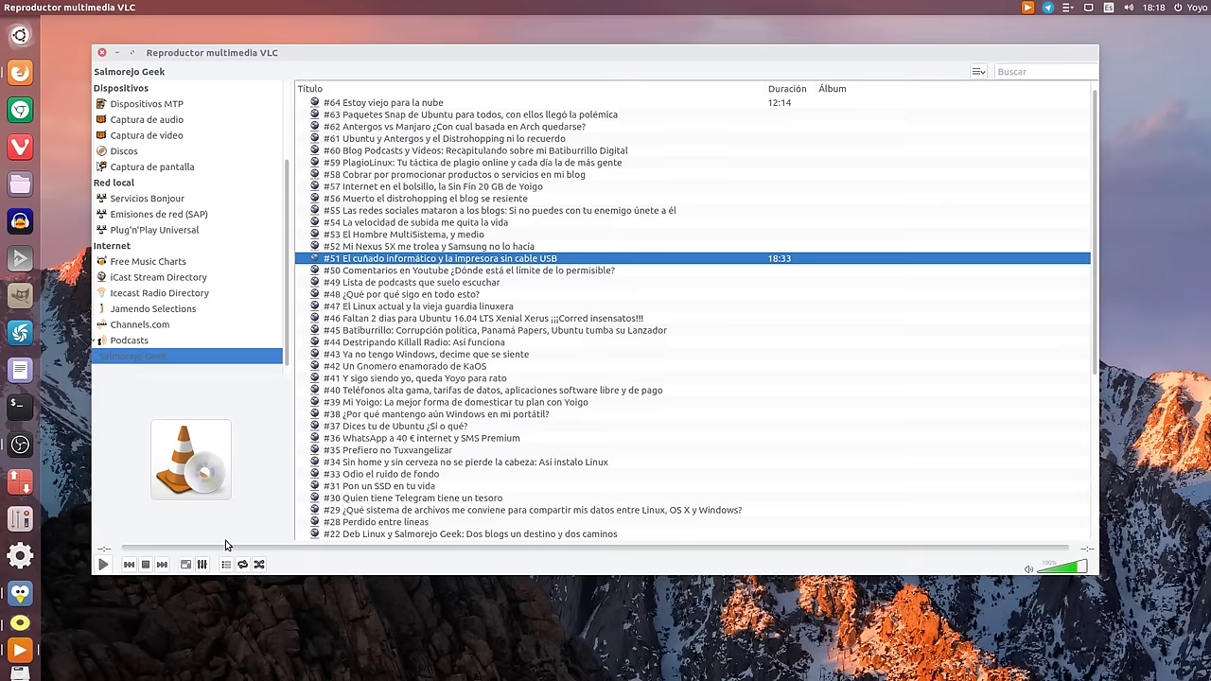
mouse_move(135, 341)
left_click_drag(310, 55, 371, 58)
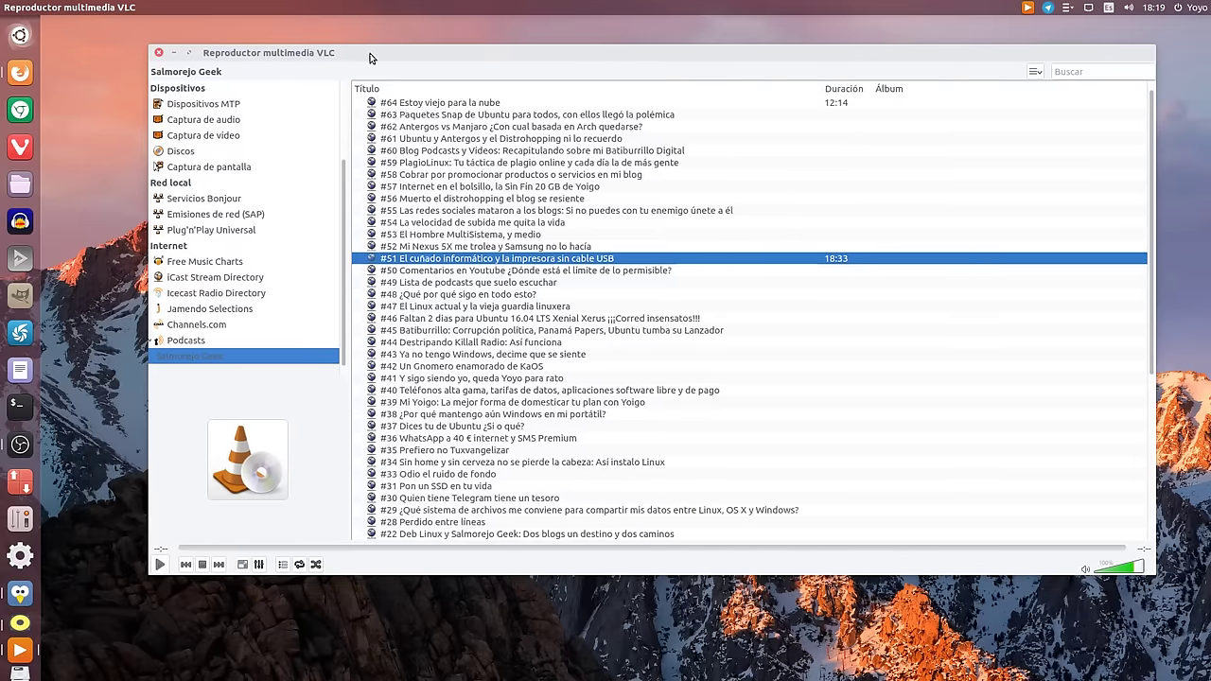